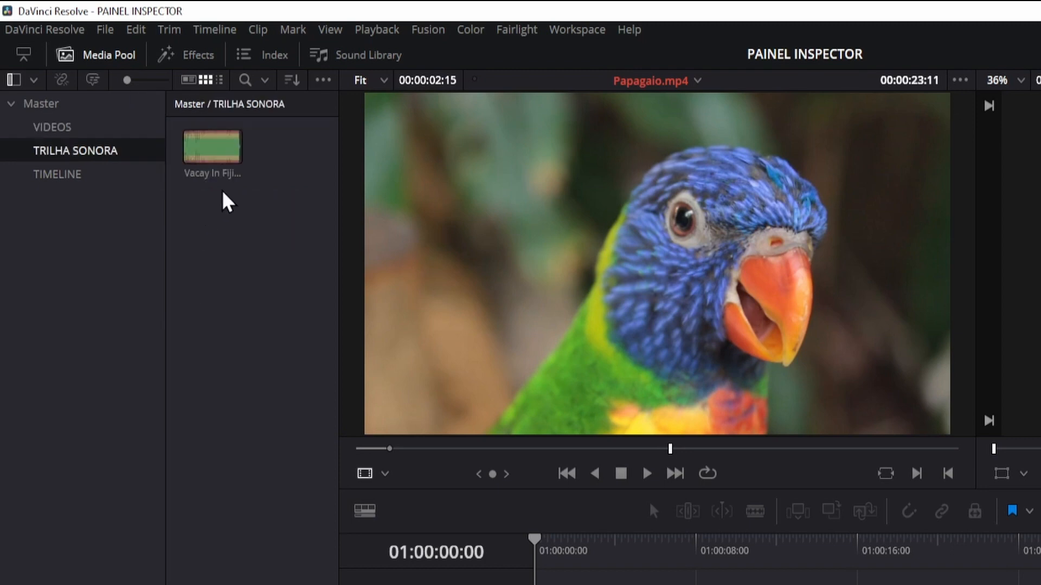
Open the VIDEOS bin and load Fundo.mp4 for preview, rewinding it to its first frame
{"action": "left_click", "coordinate": [124, 176]}
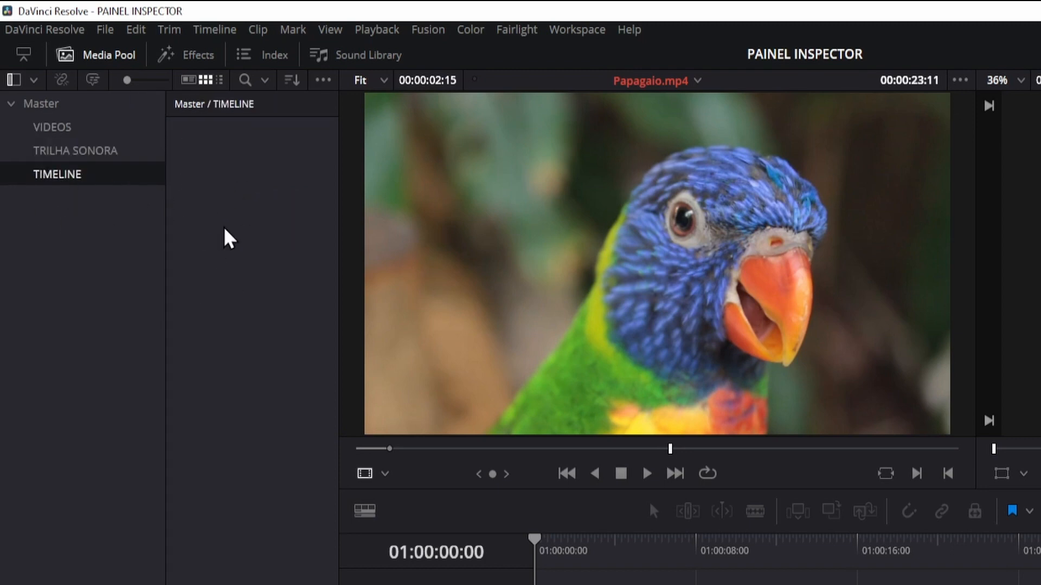
{"action": "left_click", "coordinate": [42, 130]}
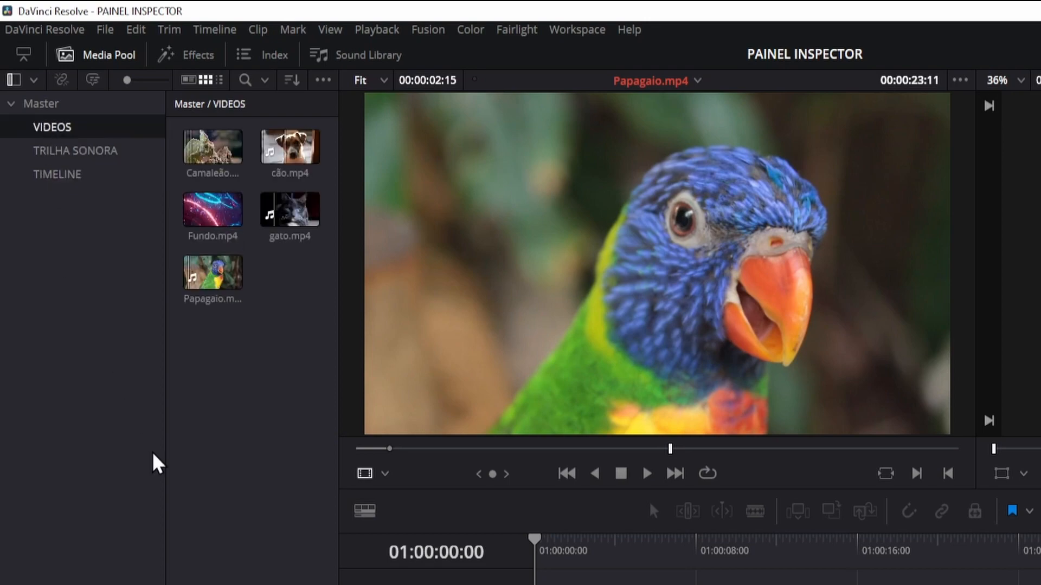
{"action": "left_click", "coordinate": [219, 222]}
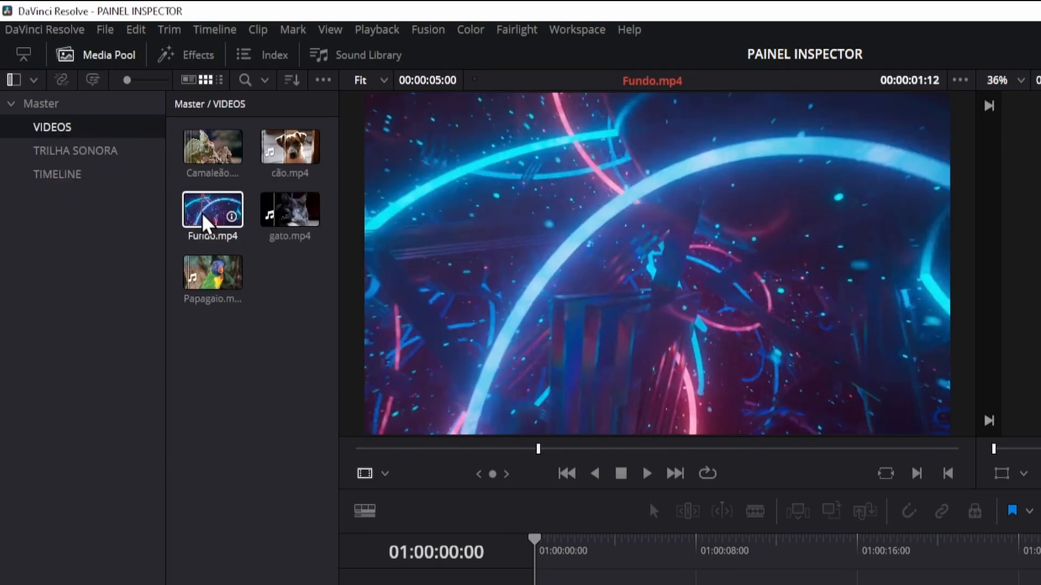
{"action": "left_click_drag", "start_coordinate": [534, 450], "coordinate": [355, 467]}
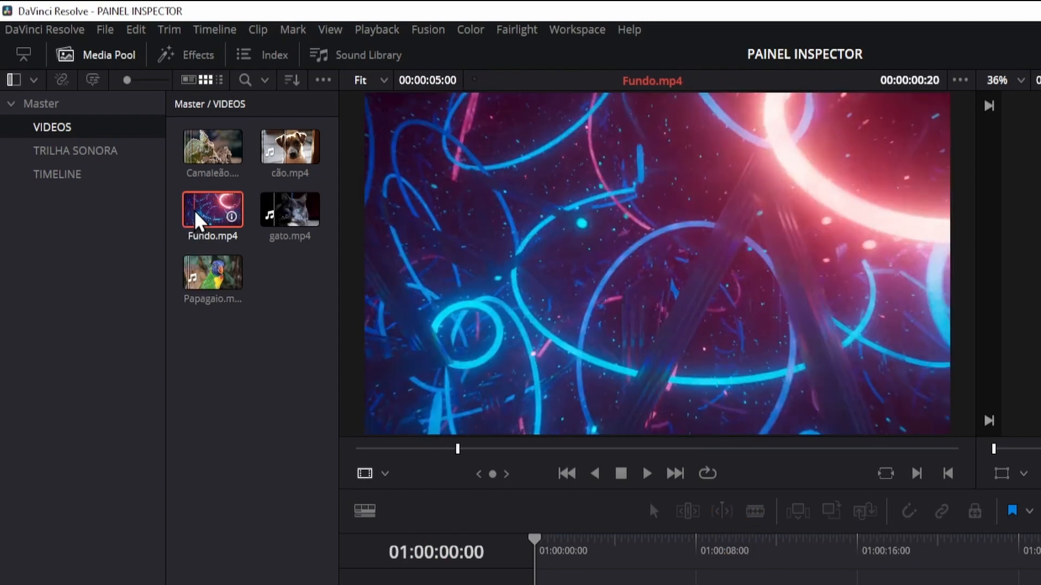
Create a new timeline named MEUS PETS from the Fundo.mp4 clip, keeping the default settings
{"action": "right_click", "coordinate": [196, 209]}
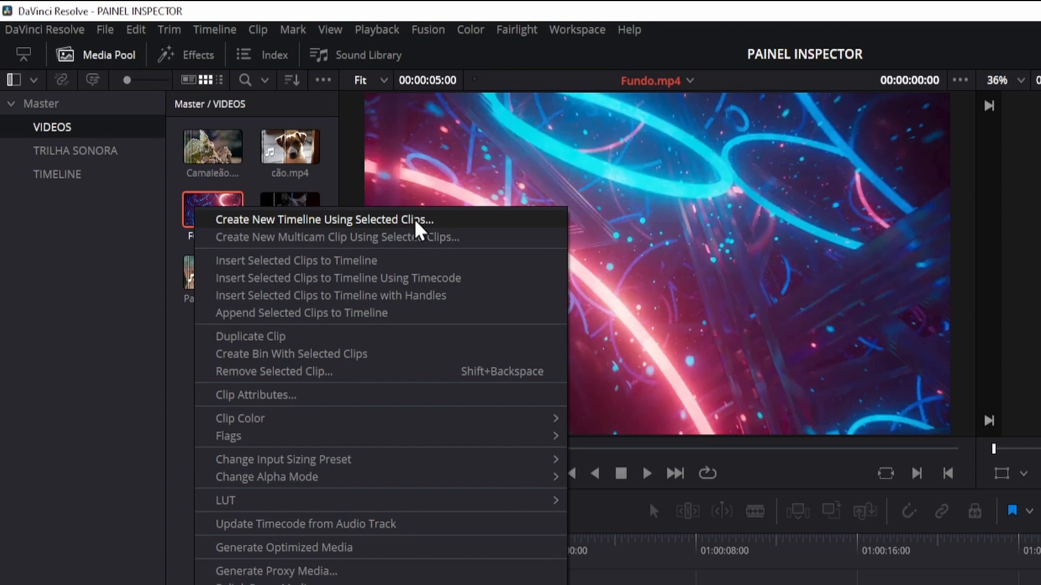
{"action": "left_click", "coordinate": [384, 223]}
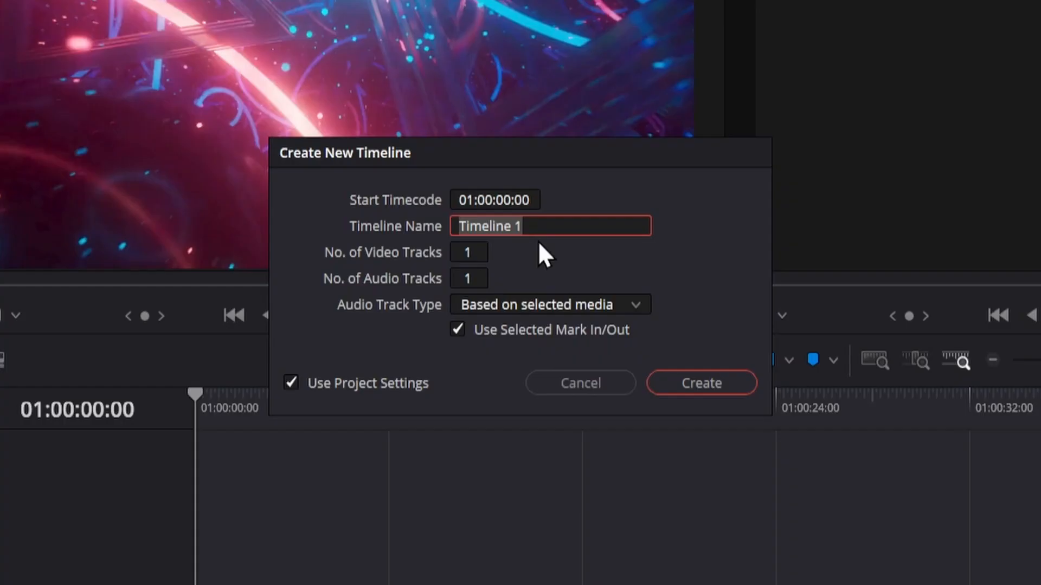
{"action": "type", "text": "MEUS PETS"}
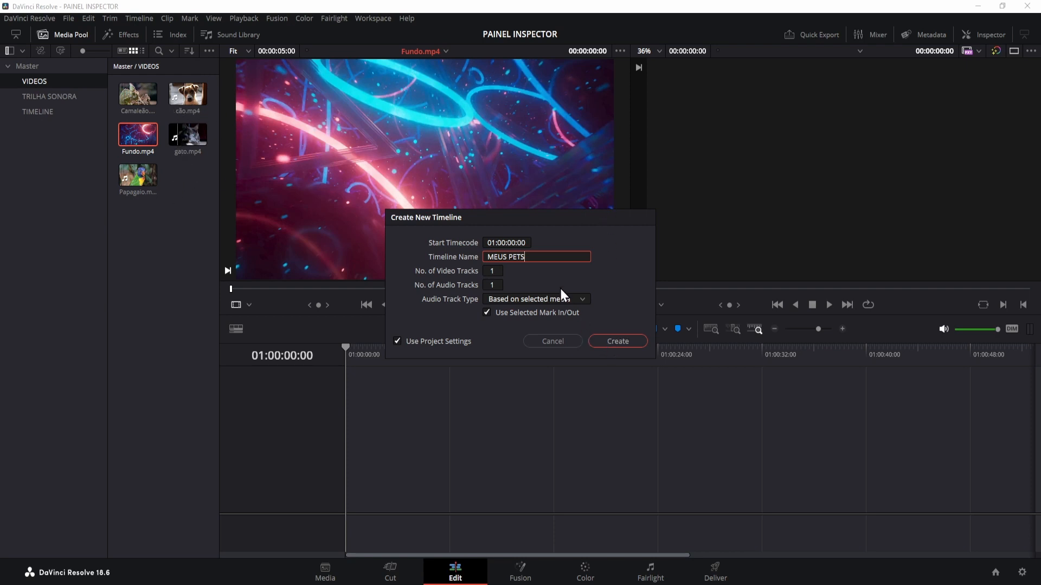
{"action": "key", "text": "Return"}
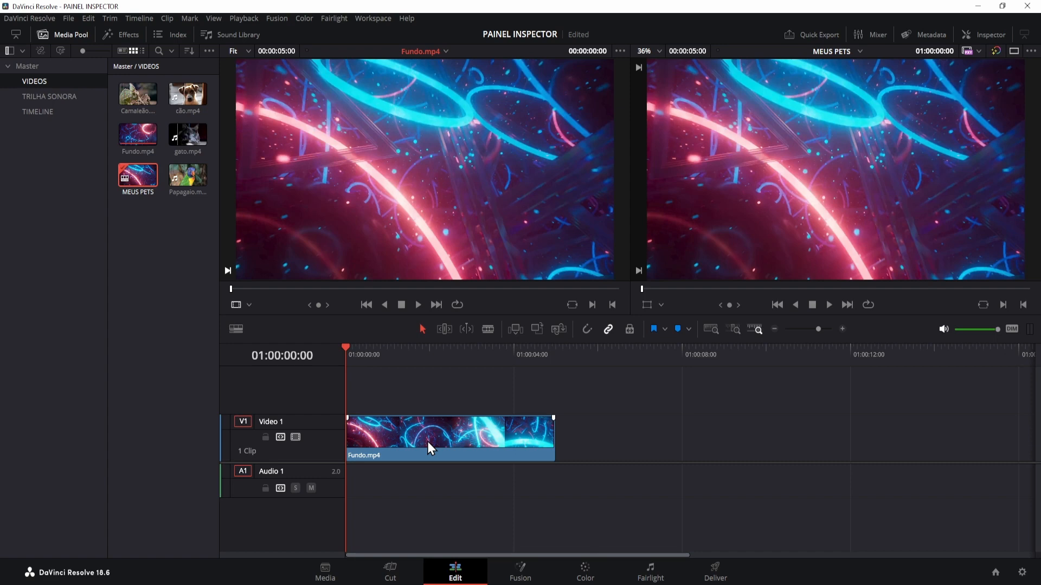
Duplicate the Fundo.mp4 clip directly after the original on Video 1 and reduce that track's height
{"action": "left_click_drag", "start_coordinate": [370, 434], "coordinate": [580, 435]}
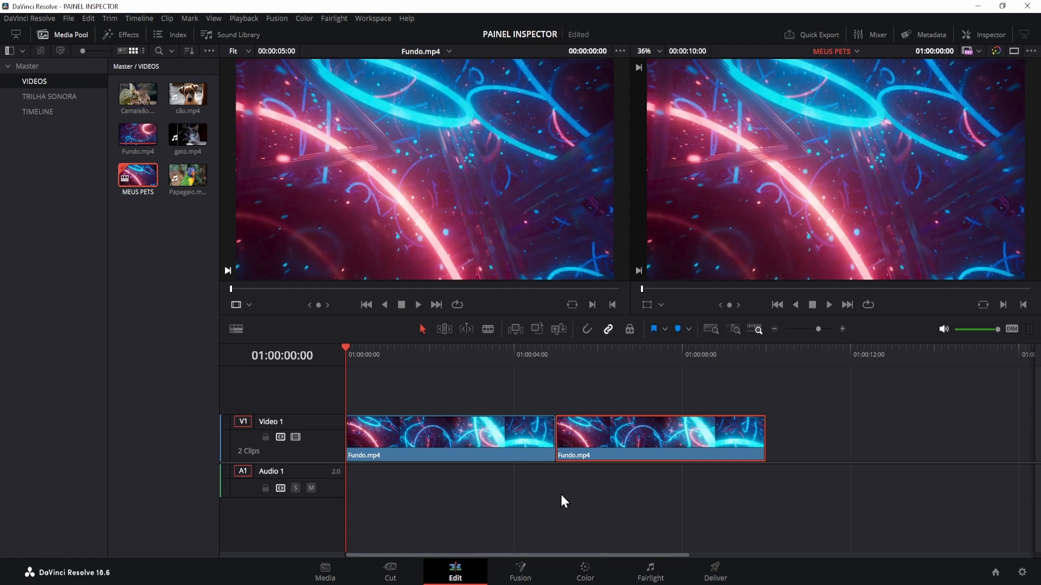
{"action": "left_click_drag", "start_coordinate": [418, 354], "coordinate": [764, 350]}
{"action": "key", "text": "Home"}
{"action": "left_click_drag", "start_coordinate": [318, 416], "coordinate": [318, 430]}
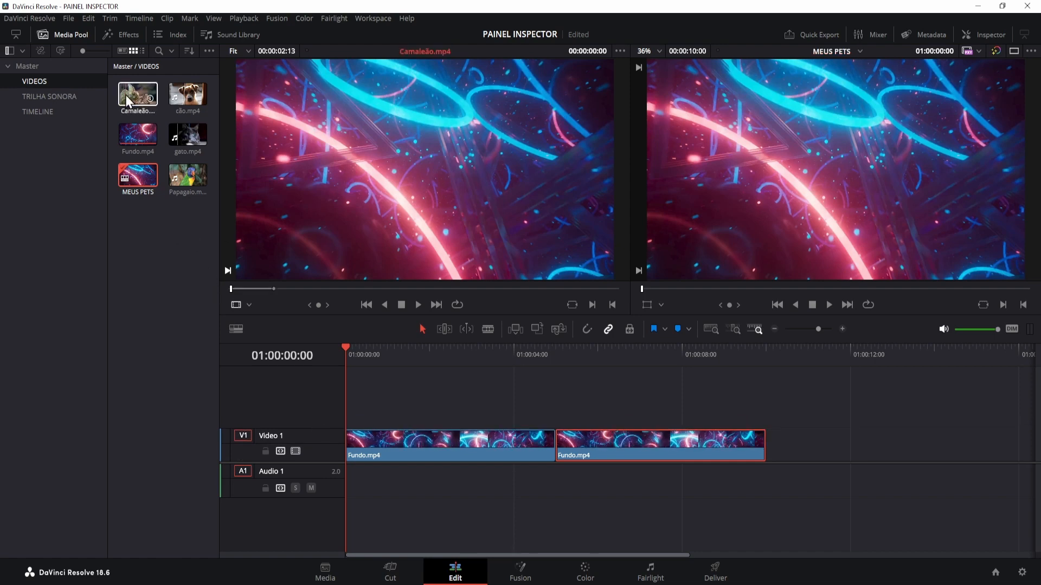
Load the cão.mp4 clip, disable Audio Scrubbing, and preview the other pet clips
{"action": "left_click", "coordinate": [186, 98]}
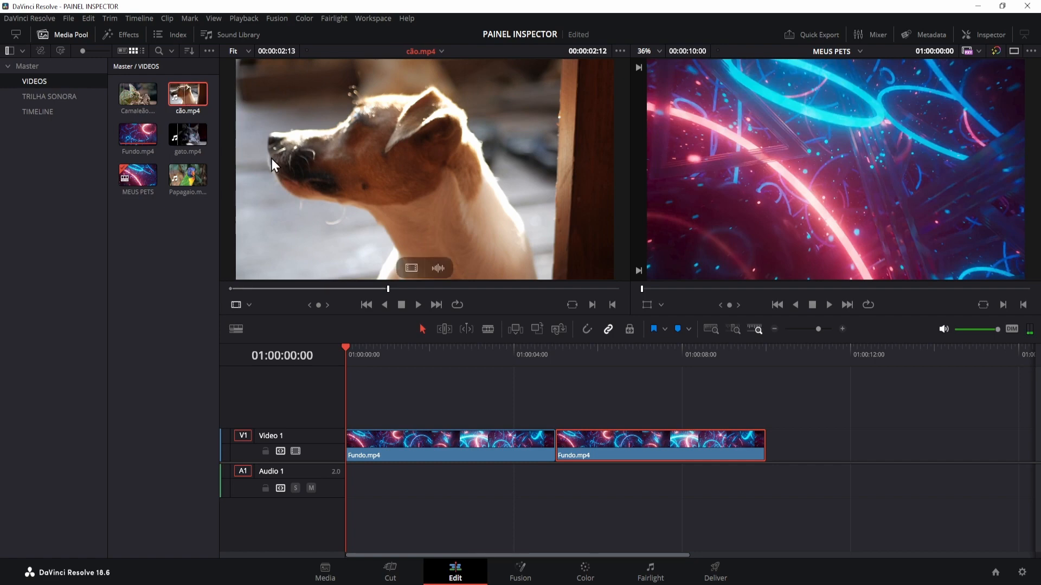
{"action": "left_click", "coordinate": [139, 17]}
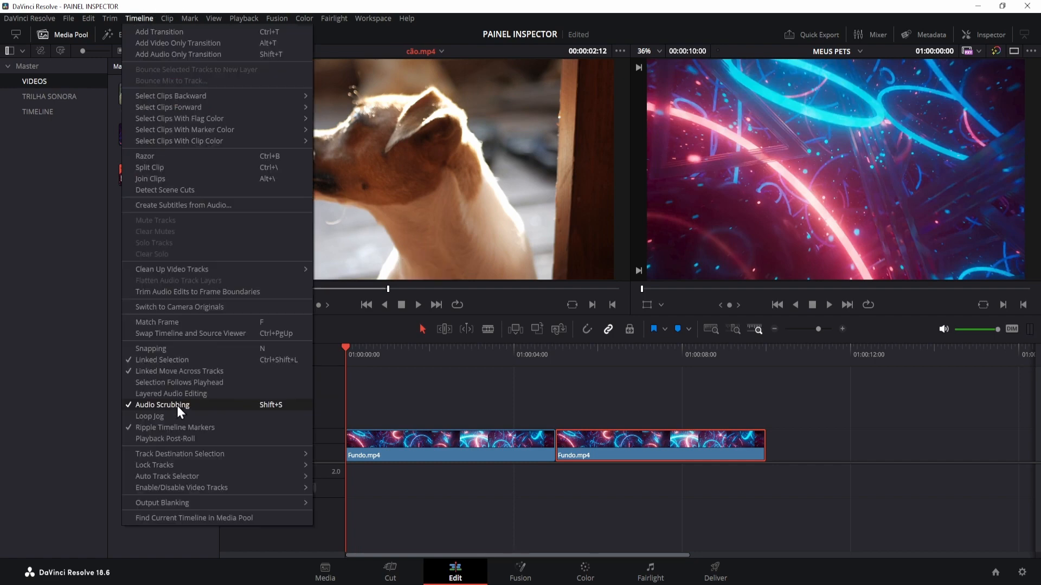
{"action": "left_click", "coordinate": [171, 407]}
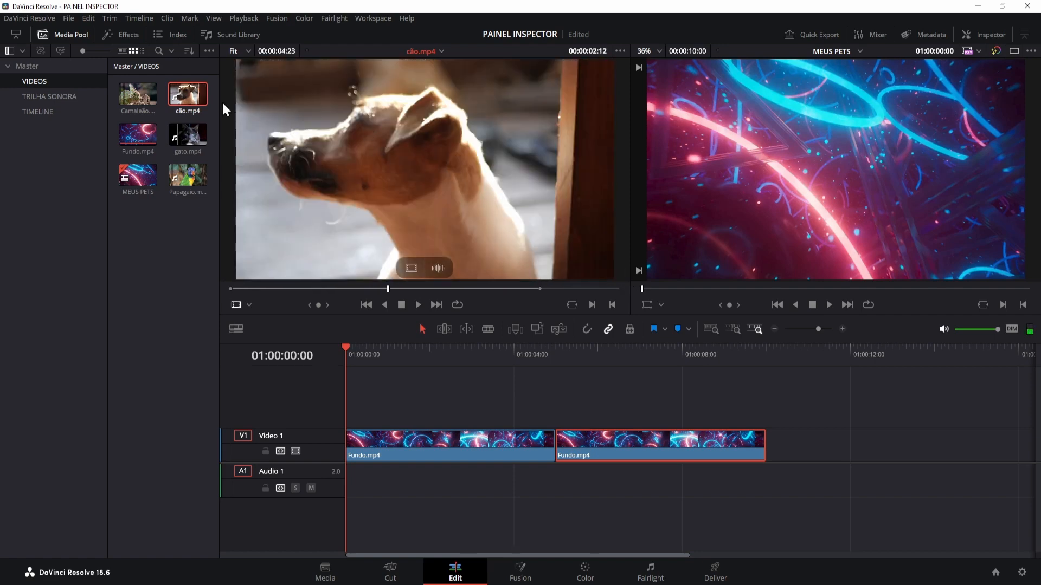
{"action": "double_click", "coordinate": [138, 94]}
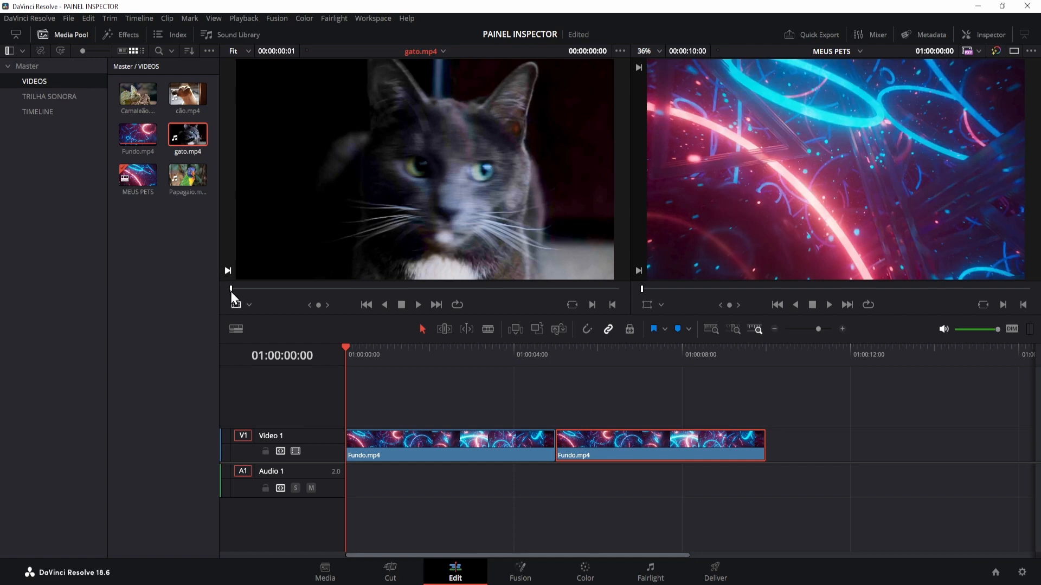
{"action": "left_click_drag", "start_coordinate": [231, 289], "coordinate": [310, 287]}
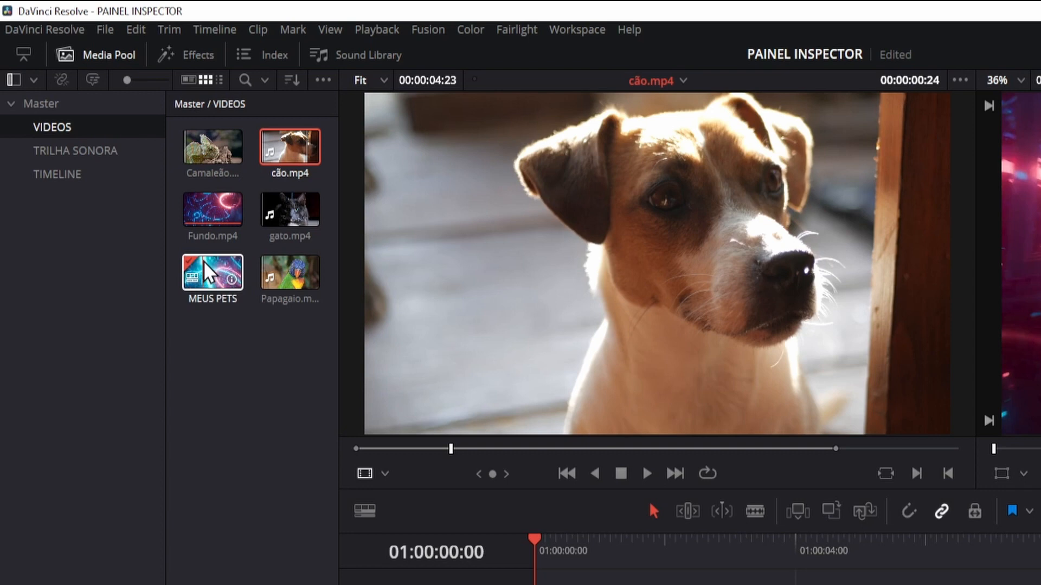
Move the MEUS PETS timeline from the VIDEOS bin into the TIMELINE bin, check it there, and return to VIDEOS
{"action": "left_click_drag", "start_coordinate": [130, 179], "coordinate": [64, 143]}
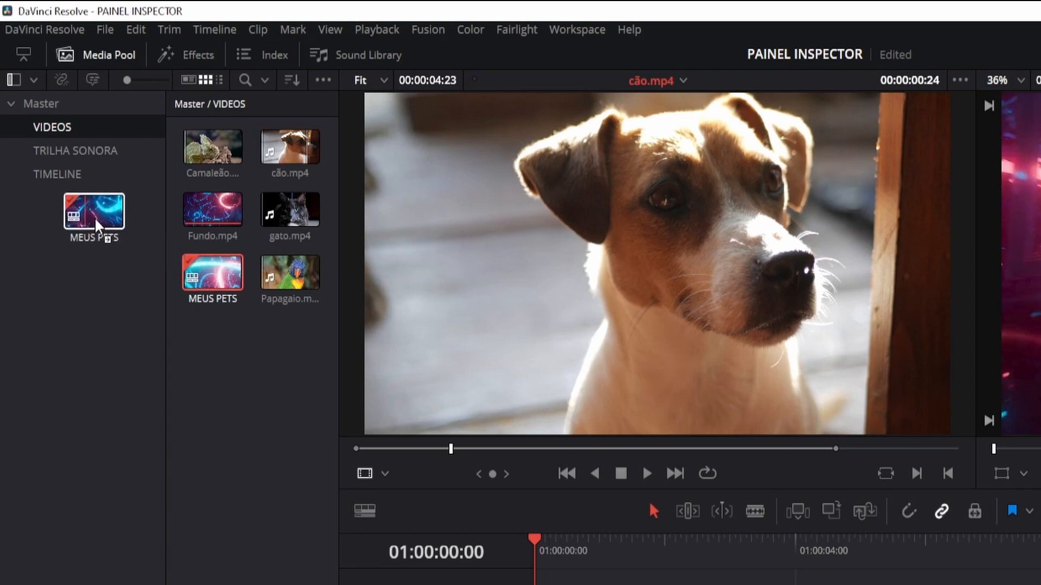
{"action": "left_click_drag", "start_coordinate": [64, 184], "coordinate": [64, 187]}
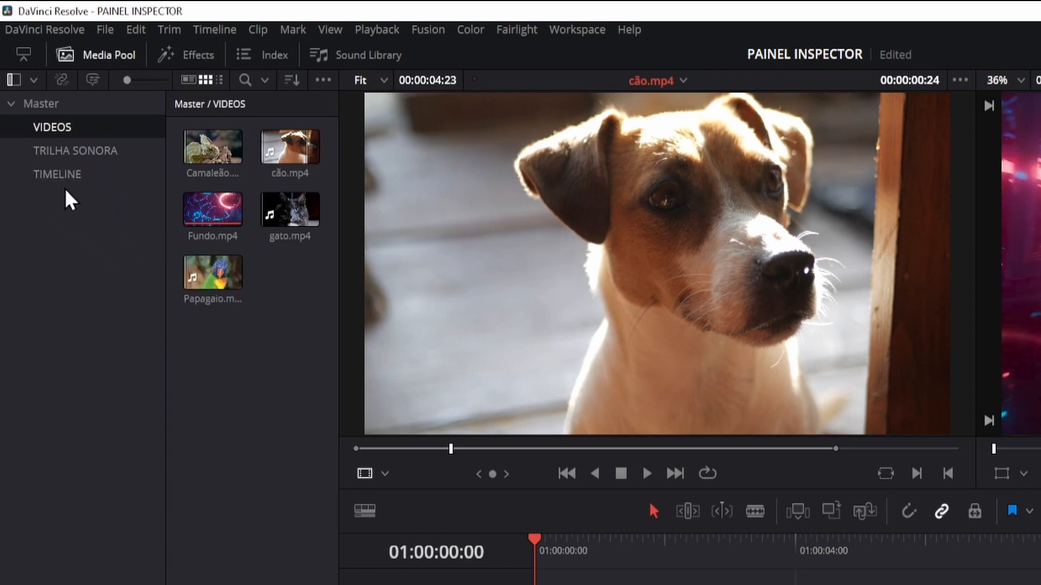
{"action": "left_click", "coordinate": [64, 186]}
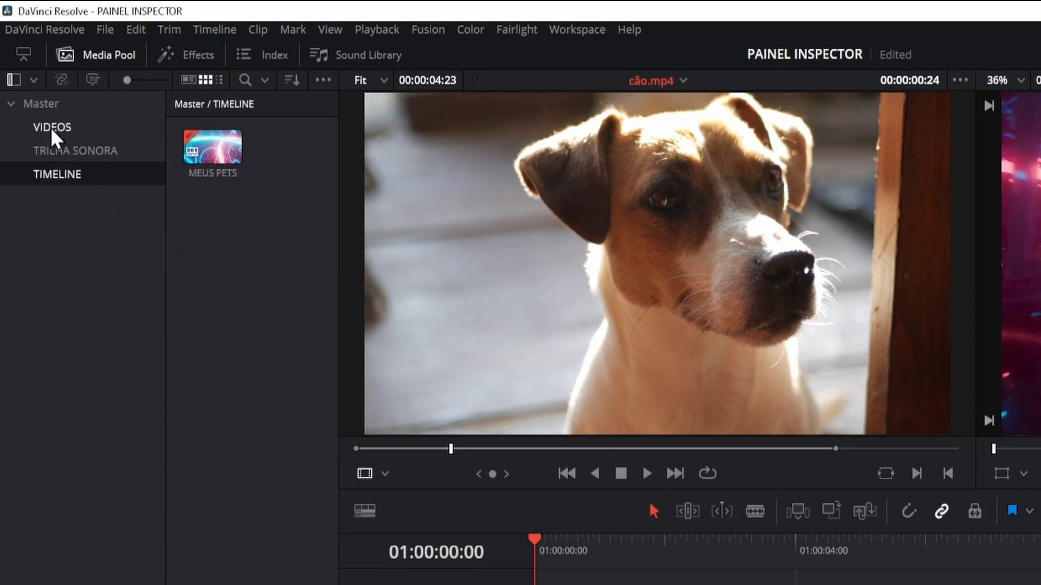
{"action": "left_click", "coordinate": [52, 127]}
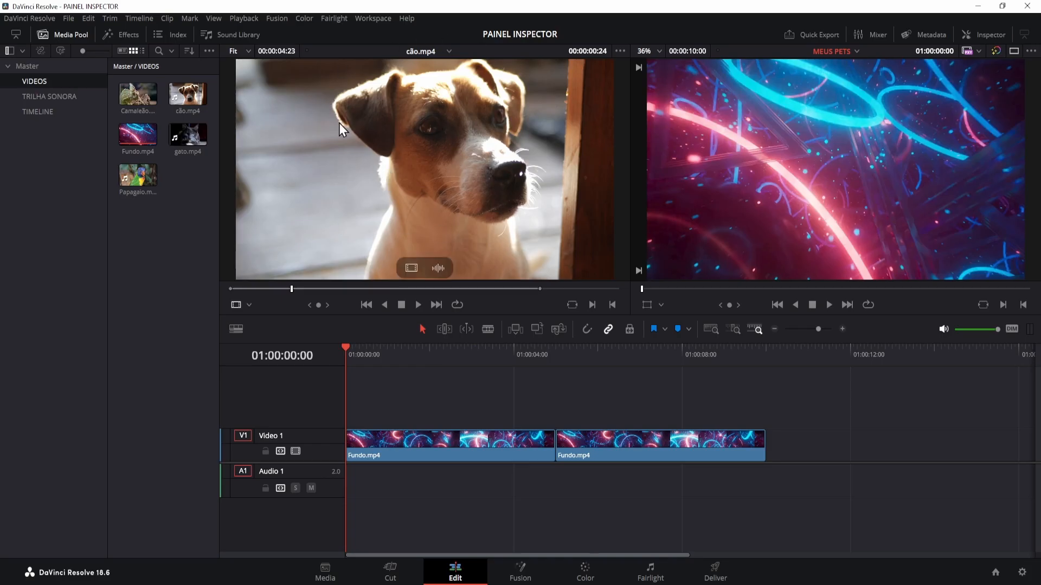
Switch the Edit page to single viewer mode and show the Inspector
{"action": "left_click", "coordinate": [471, 161]}
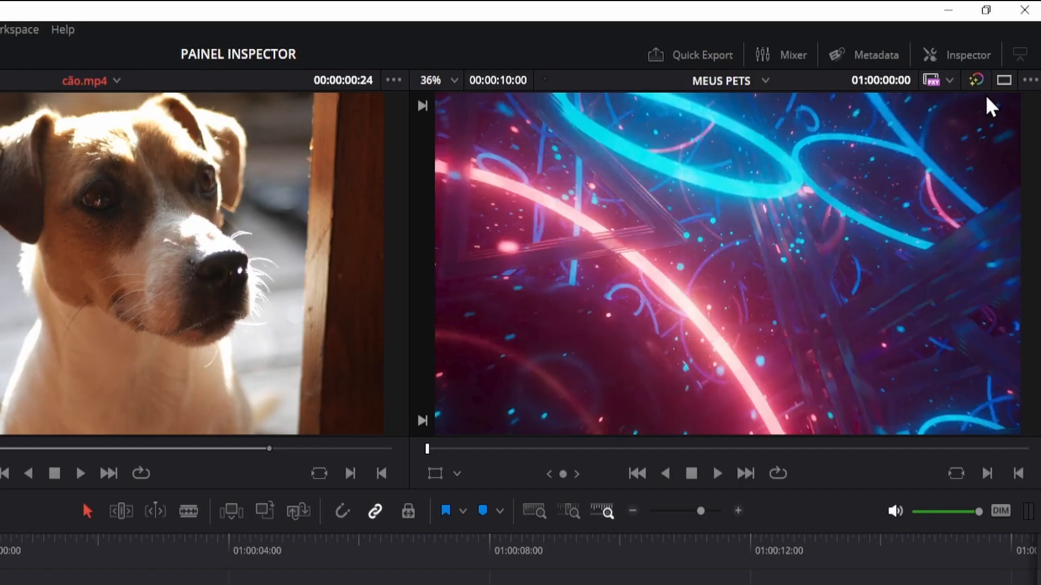
{"action": "left_click", "coordinate": [1001, 80]}
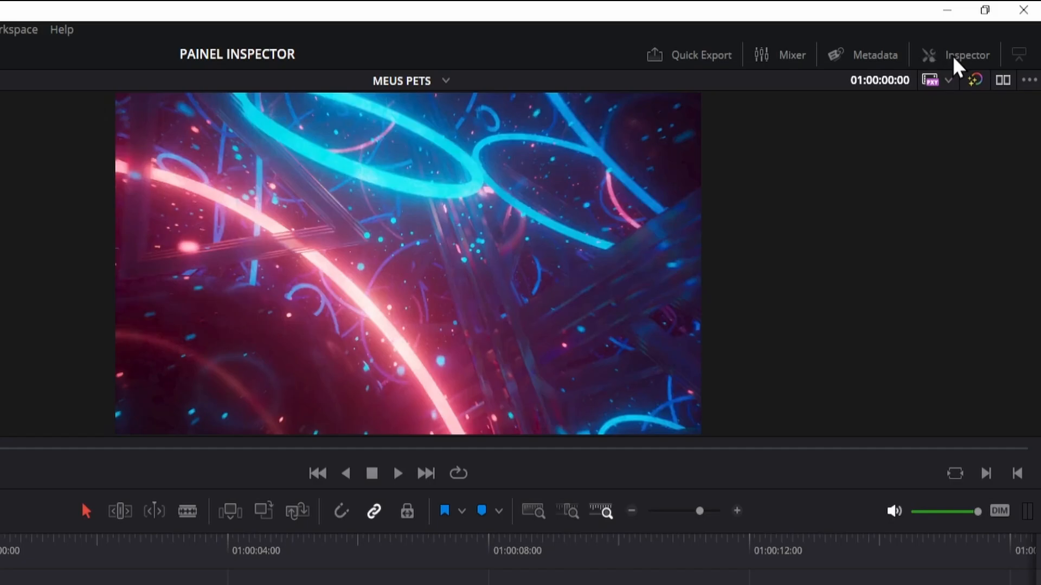
{"action": "left_click", "coordinate": [952, 56]}
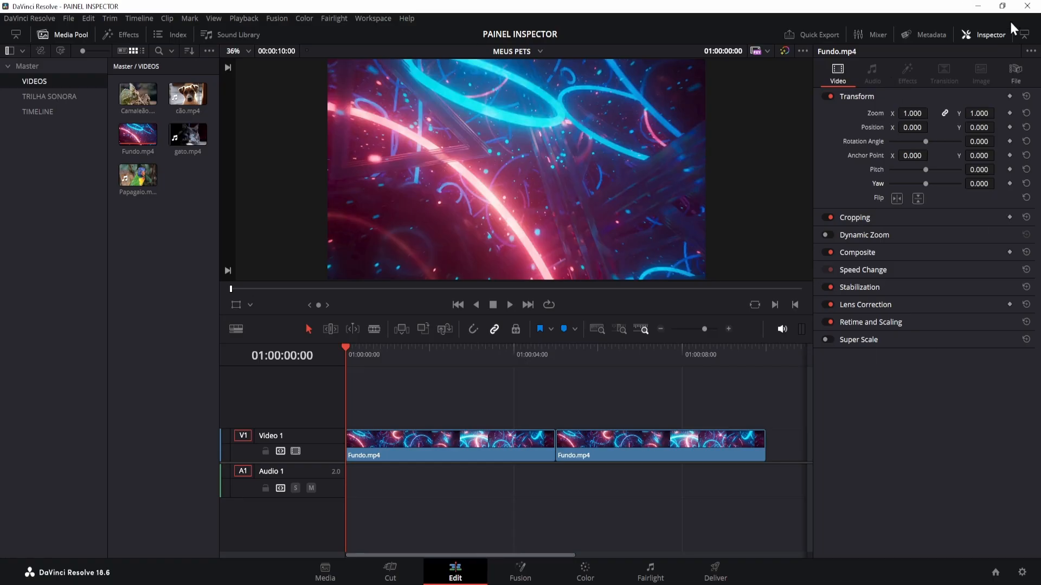
Toggle the Inspector between half and full height, and collapse its Transform section
{"action": "left_click", "coordinate": [1024, 34]}
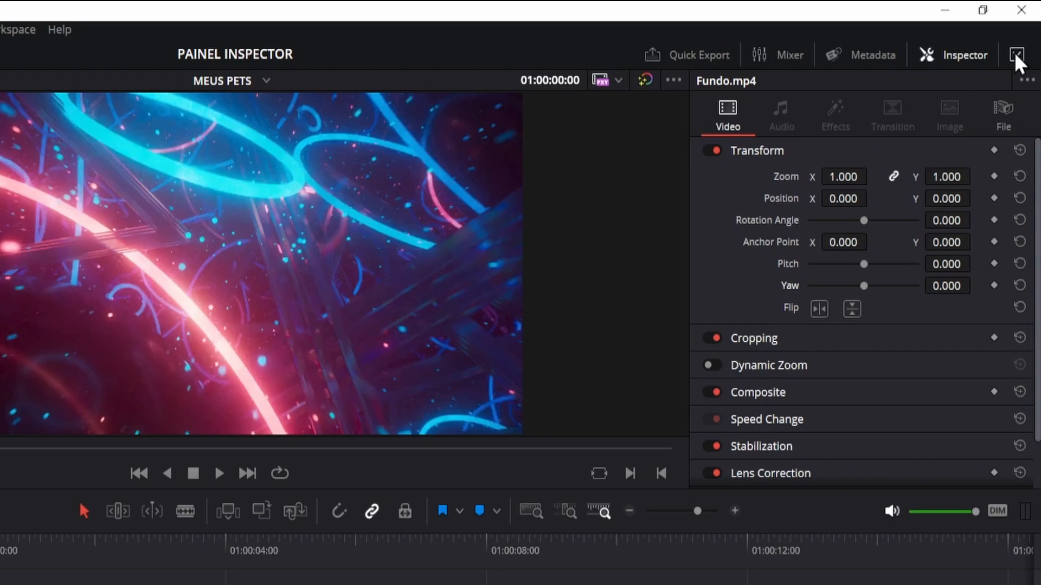
{"action": "left_click", "coordinate": [1015, 54]}
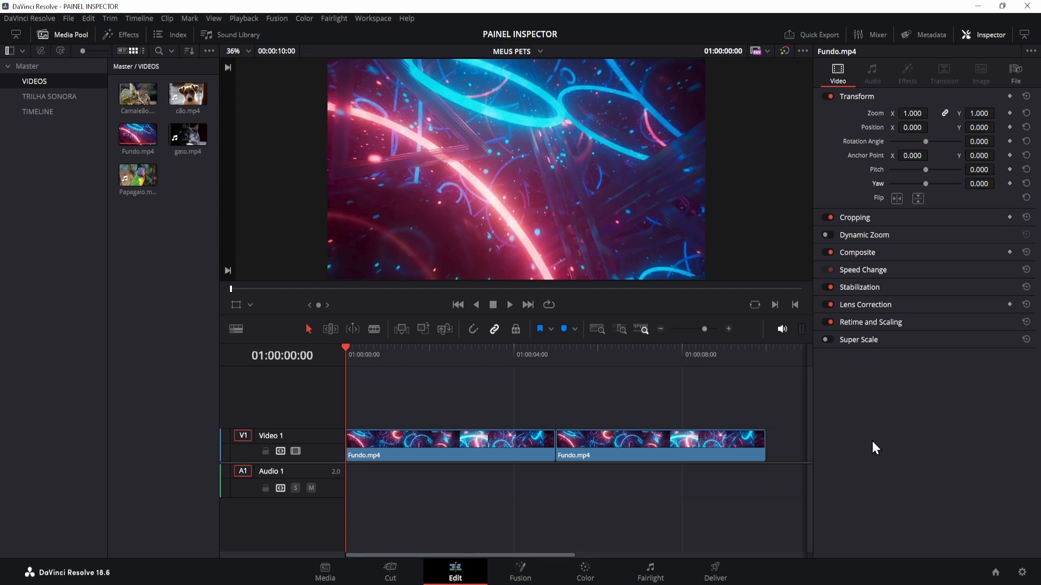
{"action": "left_click", "coordinate": [1024, 34]}
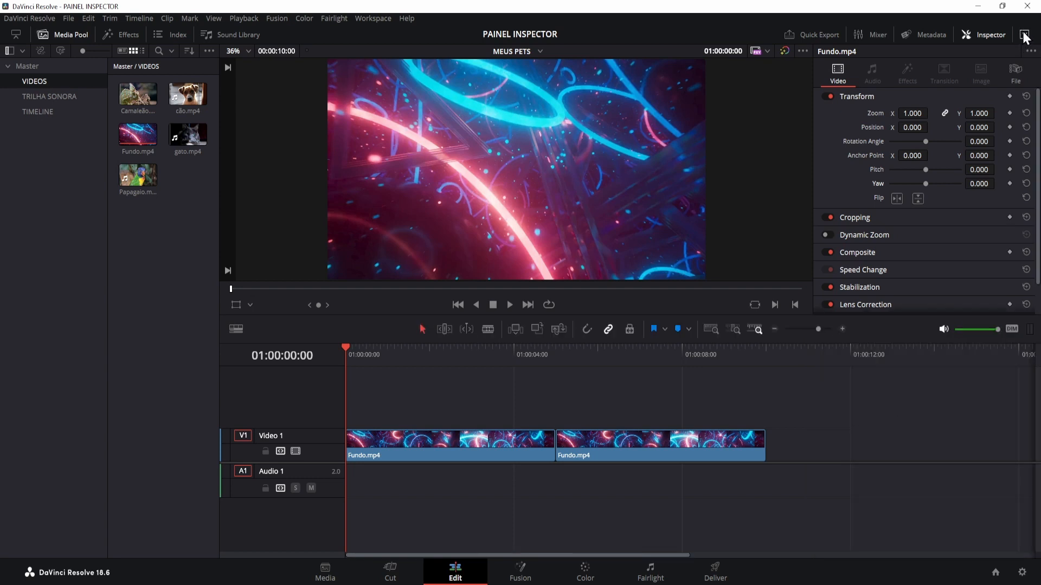
{"action": "mouse_move", "coordinate": [1037, 139]}
{"action": "left_mouse_down"}
{"action": "mouse_move", "coordinate": [1038, 112]}
{"action": "mouse_move", "coordinate": [1037, 149]}
{"action": "left_mouse_up"}
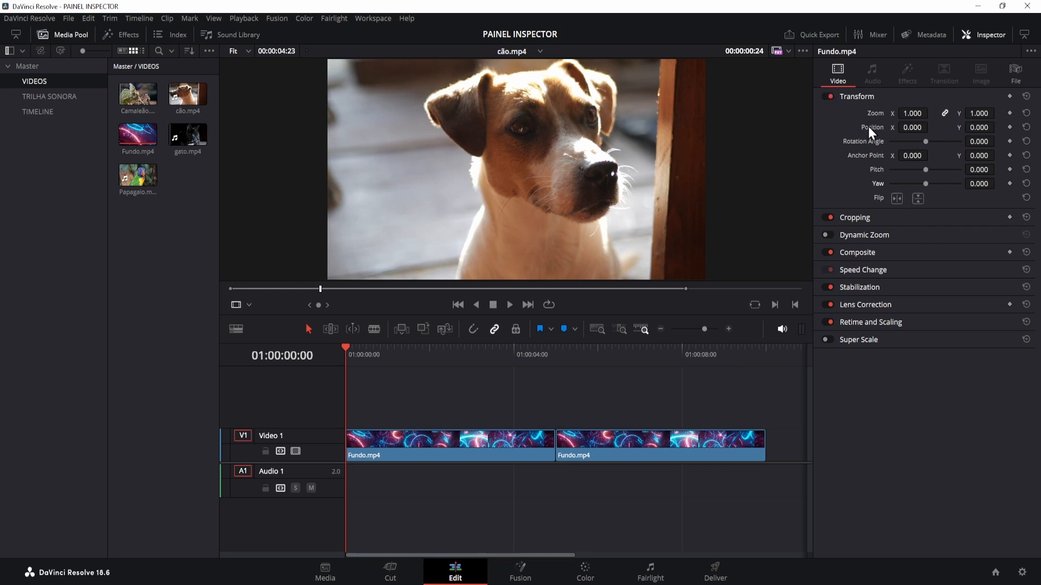
{"action": "left_click", "coordinate": [857, 97]}
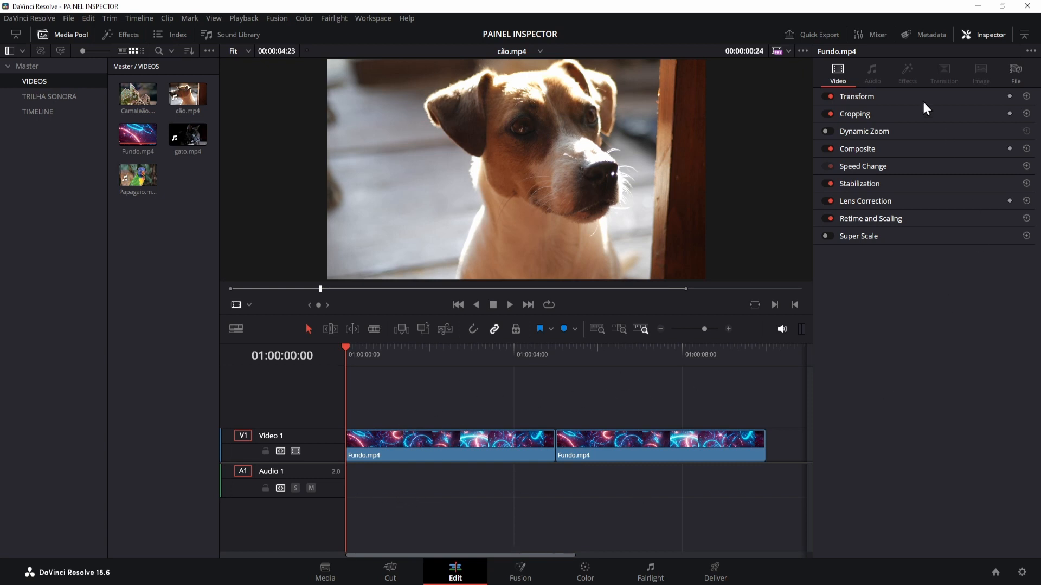
Reset cão.mp4's in/out range to the full clip and place only its video above Video 1 at the timeline start
{"action": "left_click", "coordinate": [188, 95]}
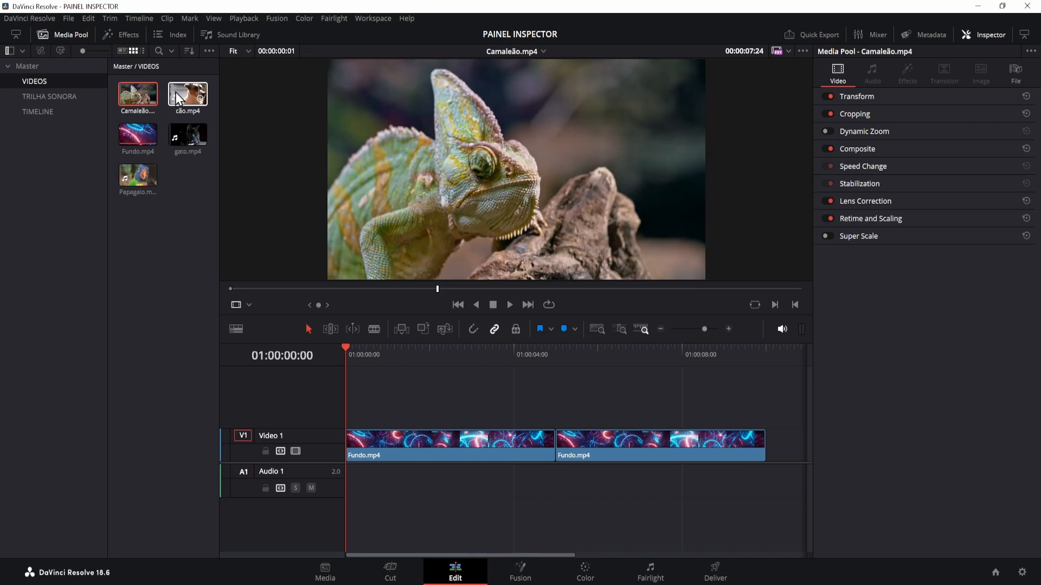
{"action": "left_click_drag", "start_coordinate": [320, 289], "coordinate": [810, 279]}
{"action": "key", "text": "alt+x"}
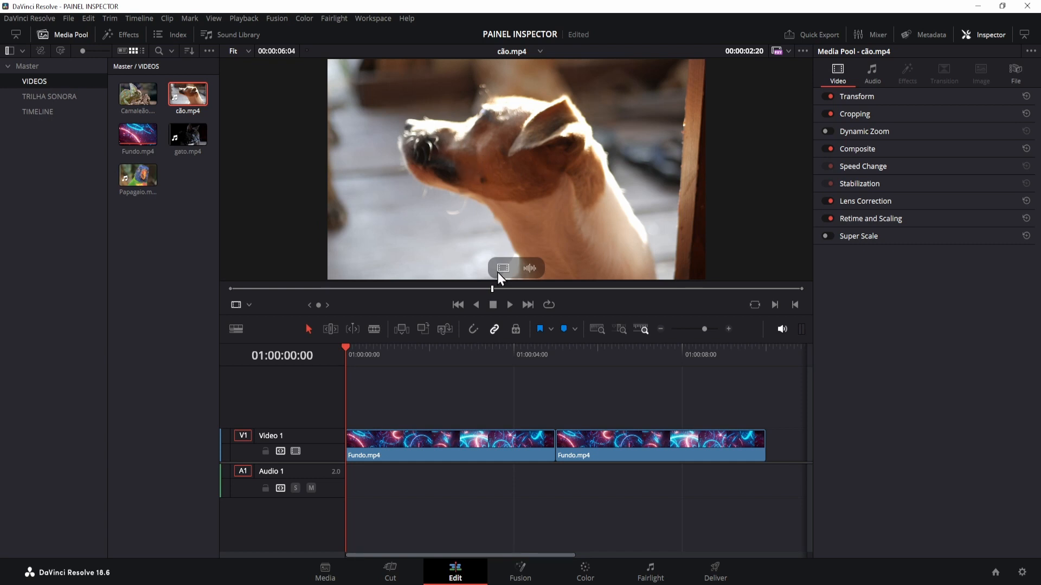
{"action": "left_click_drag", "start_coordinate": [500, 266], "coordinate": [419, 410]}
Reduce the height of track V2 and lower the video/audio divider to free space above the video tracks
{"action": "left_click_drag", "start_coordinate": [320, 381], "coordinate": [320, 411]}
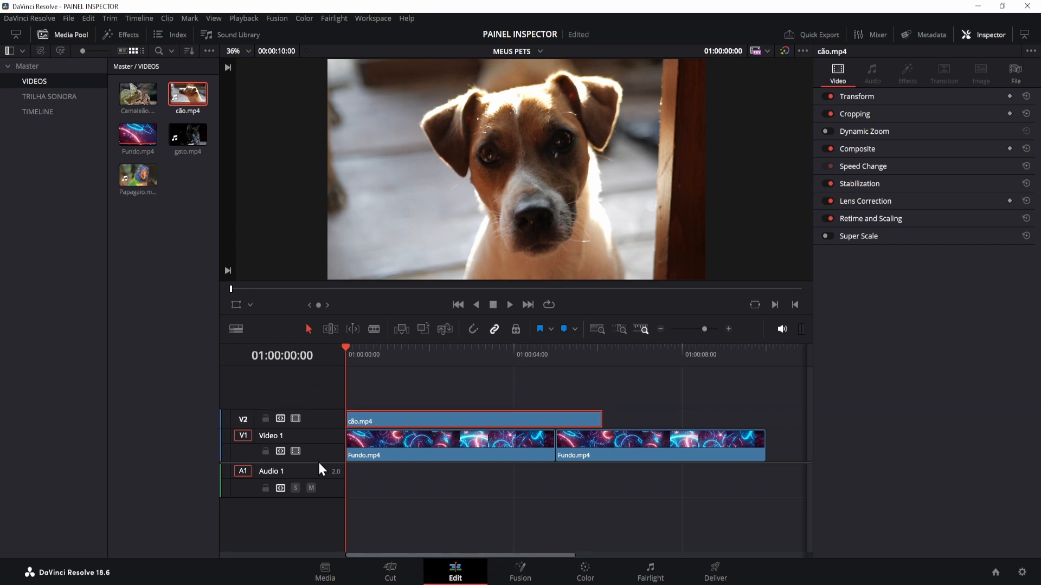
{"action": "left_click_drag", "start_coordinate": [320, 463], "coordinate": [322, 509]}
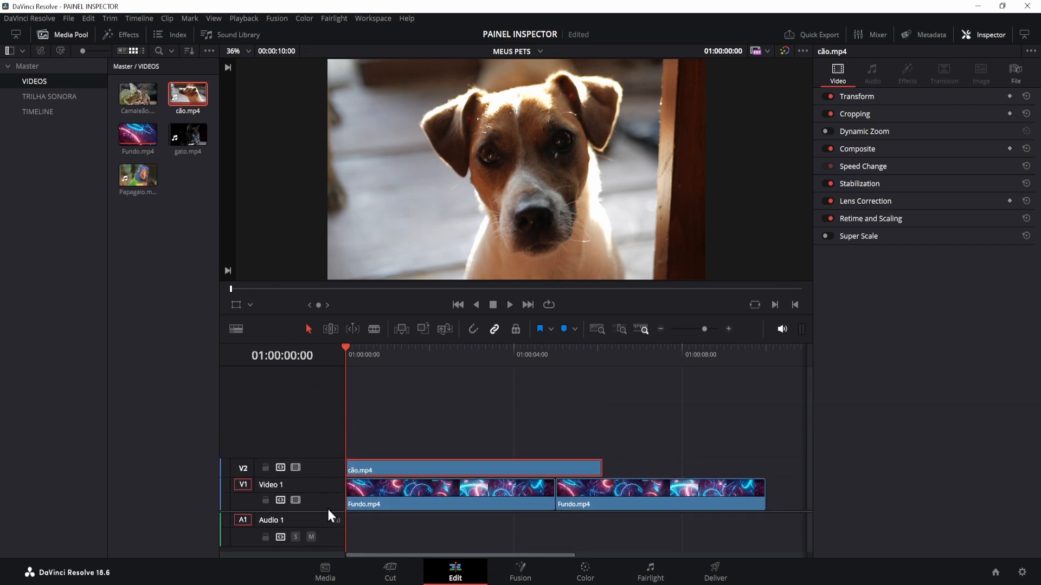
{"action": "left_click", "coordinate": [350, 419]}
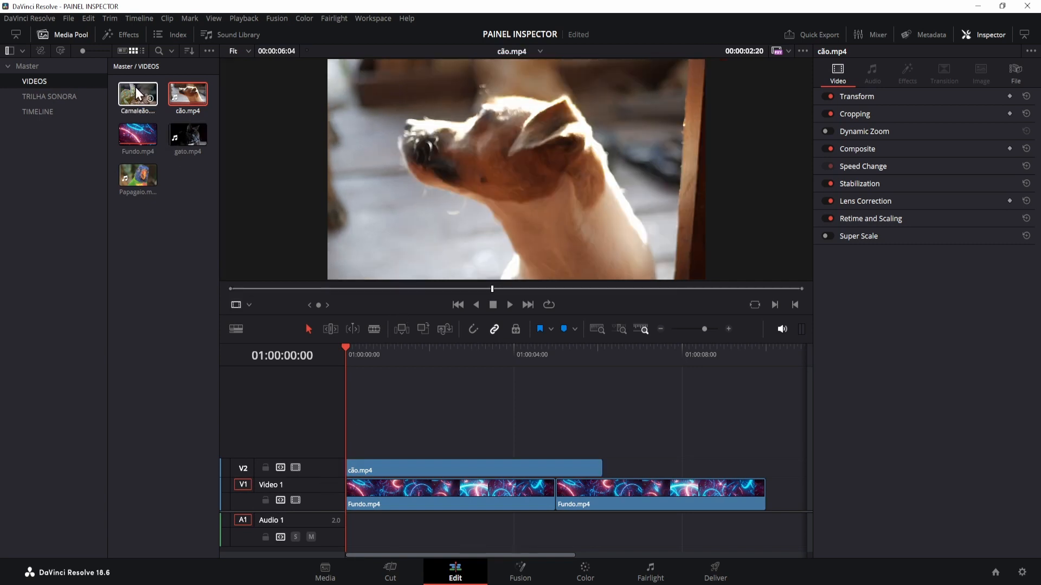
Preview Camaleão.mp4 from its first frame, and move the timeline playhead to 01:00:02:12
{"action": "left_click", "coordinate": [132, 97]}
{"action": "left_click", "coordinate": [446, 289]}
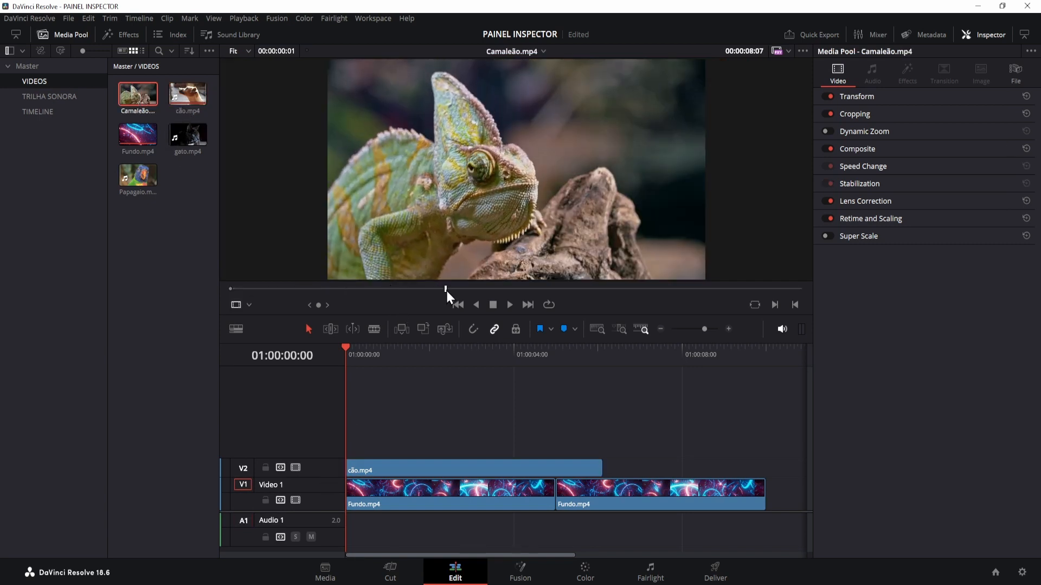
{"action": "key", "text": "Home"}
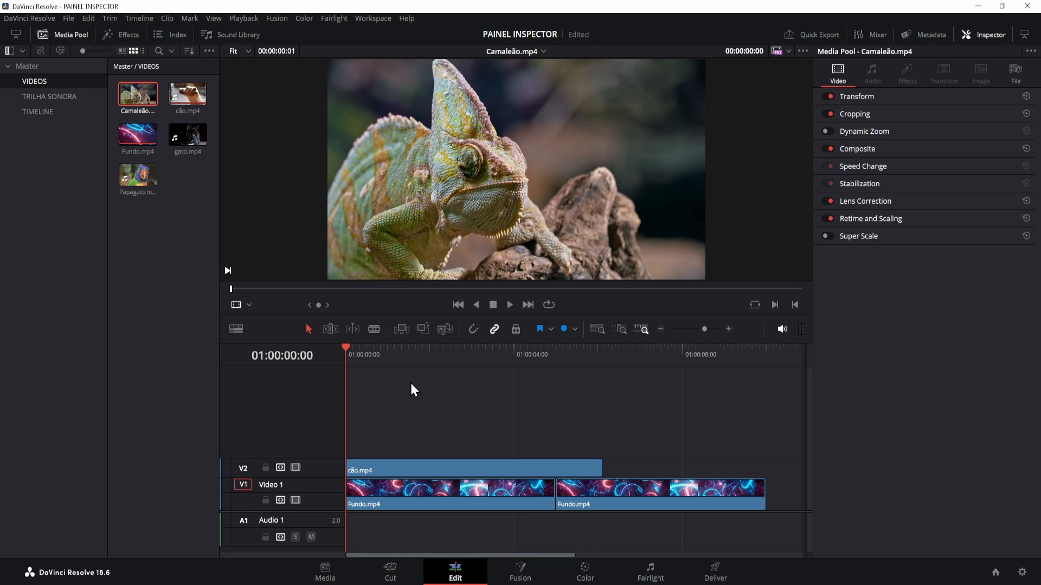
{"action": "left_click_drag", "start_coordinate": [346, 348], "coordinate": [451, 356]}
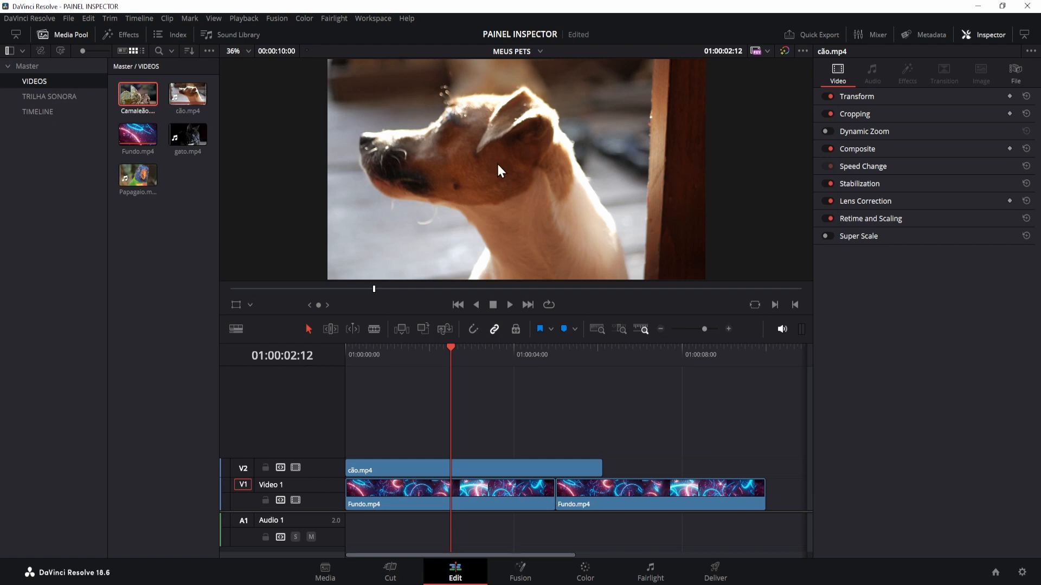
Load Camaleão.mp4 in the source viewer, scrub it briefly, and return its playhead to the first frame
{"action": "double_click", "coordinate": [145, 99]}
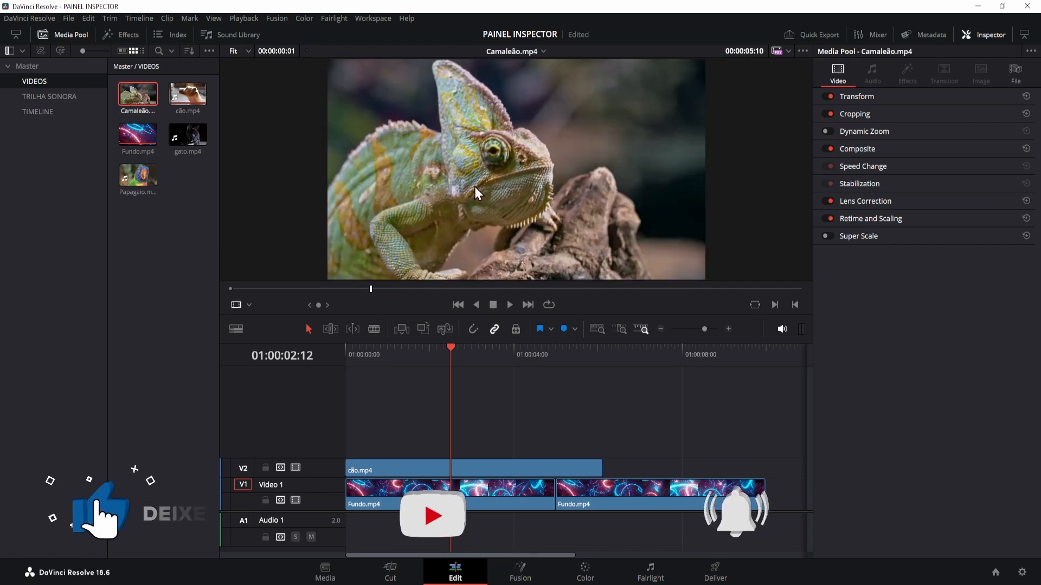
{"action": "left_click_drag", "start_coordinate": [370, 290], "coordinate": [230, 291]}
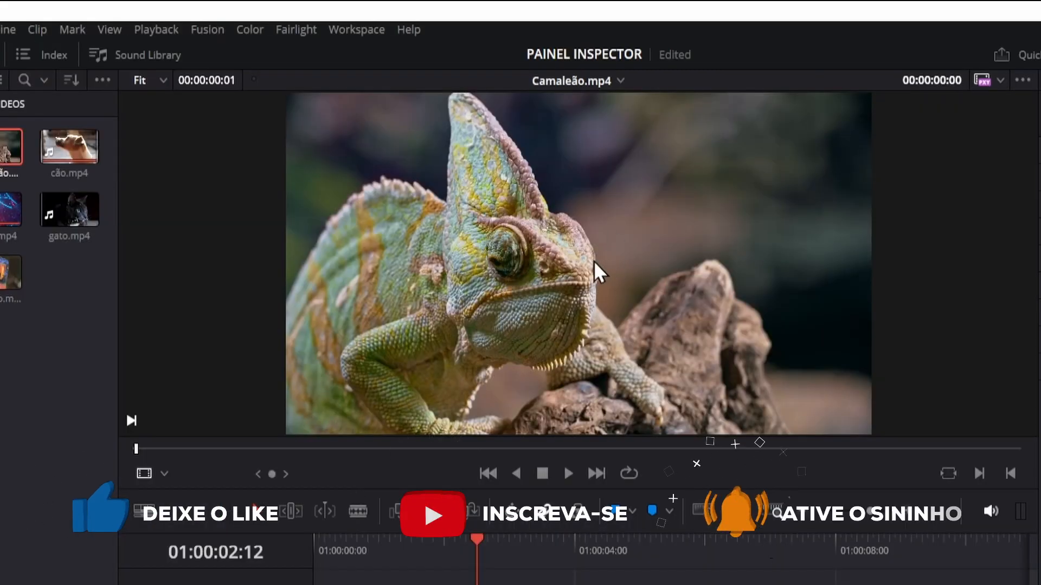
{"action": "left_click", "coordinate": [138, 450]}
{"action": "left_click_drag", "start_coordinate": [142, 451], "coordinate": [235, 450]}
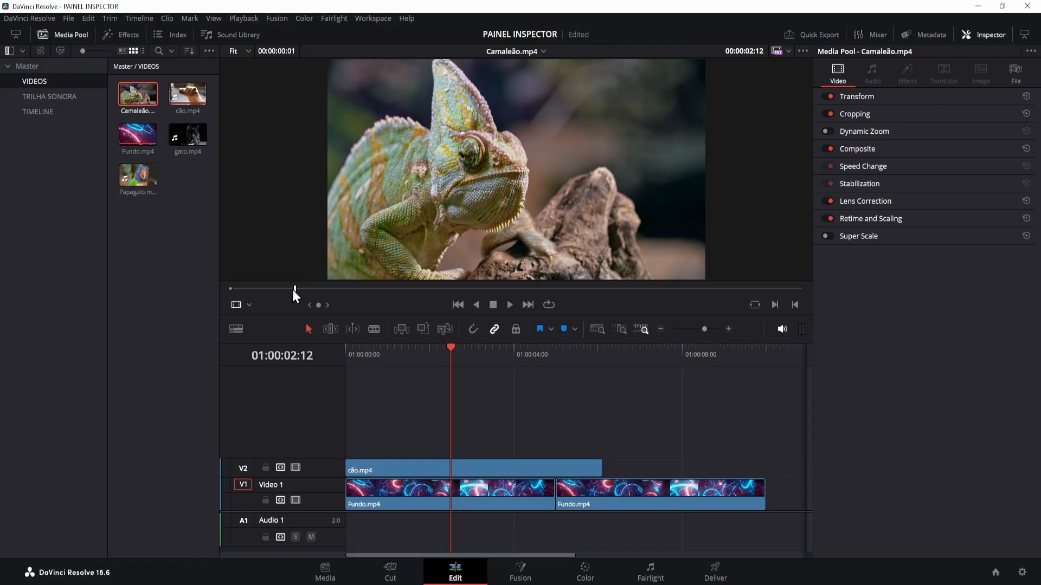
{"action": "left_click_drag", "start_coordinate": [293, 288], "coordinate": [214, 291]}
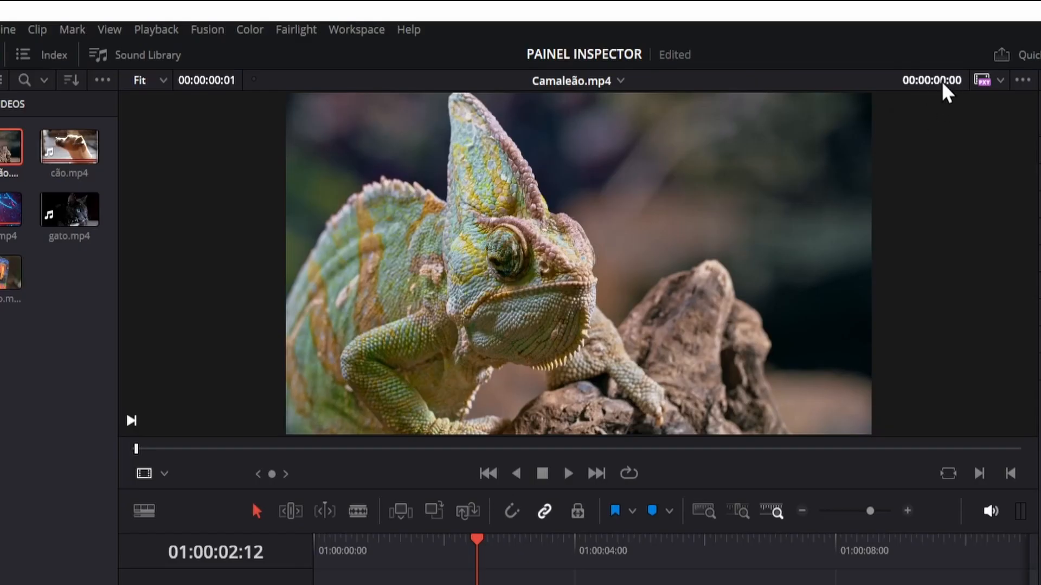
Mark Camaleão.mp4's out point at 00:00:02:12 and place the clip on a new track V3 at 01:00:02:12, with snapping enabled
{"action": "left_click", "coordinate": [751, 52]}
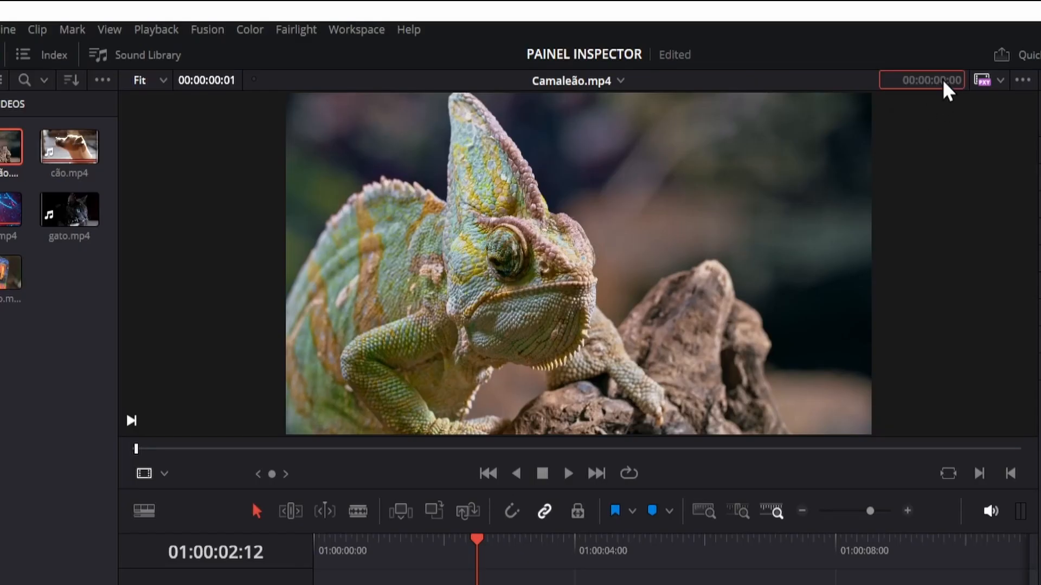
{"action": "type", "text": "+212"}
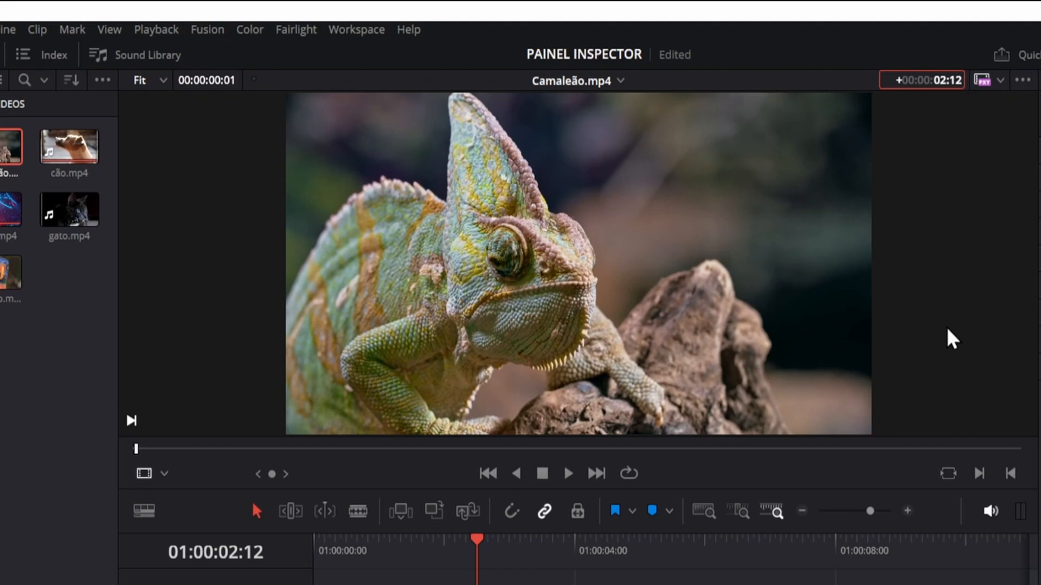
{"action": "key", "text": "Return"}
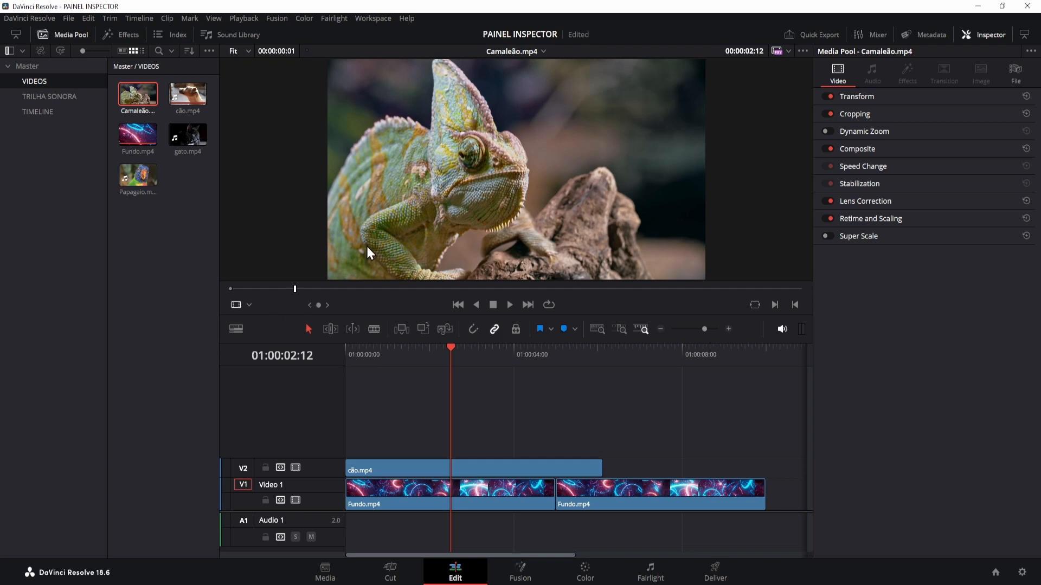
{"action": "key", "text": "o"}
{"action": "left_click_drag", "start_coordinate": [496, 232], "coordinate": [449, 423]}
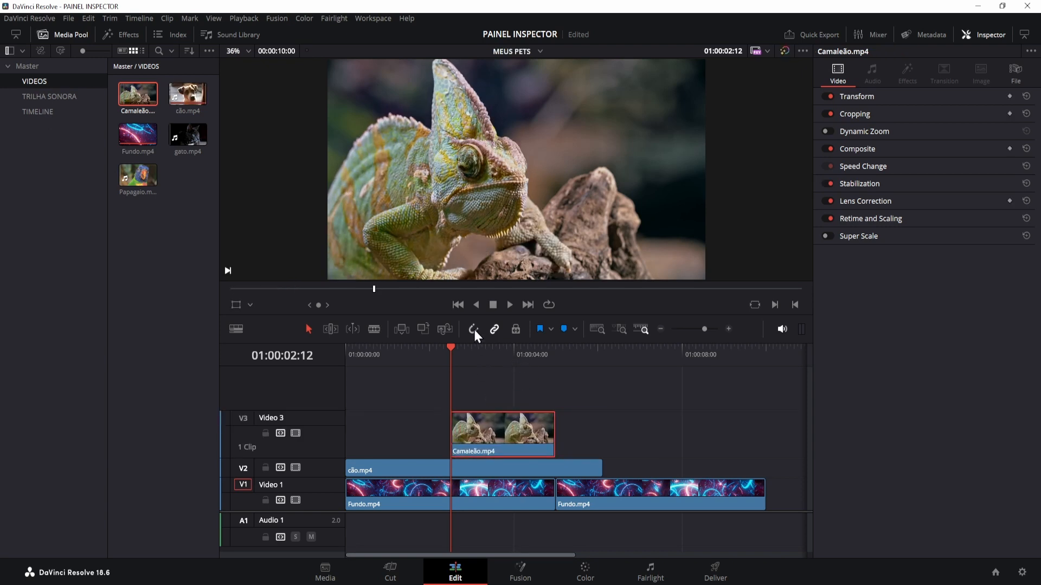
{"action": "mouse_move", "coordinate": [487, 437]}
{"action": "left_mouse_down"}
{"action": "mouse_move", "coordinate": [499, 435]}
{"action": "mouse_move", "coordinate": [485, 438]}
{"action": "left_mouse_up"}
Mark gato.mp4's out point at 00:00:02:12 and place only its video on a new track V4, starting where Camaleão.mp4 ends
{"action": "left_click", "coordinate": [183, 132]}
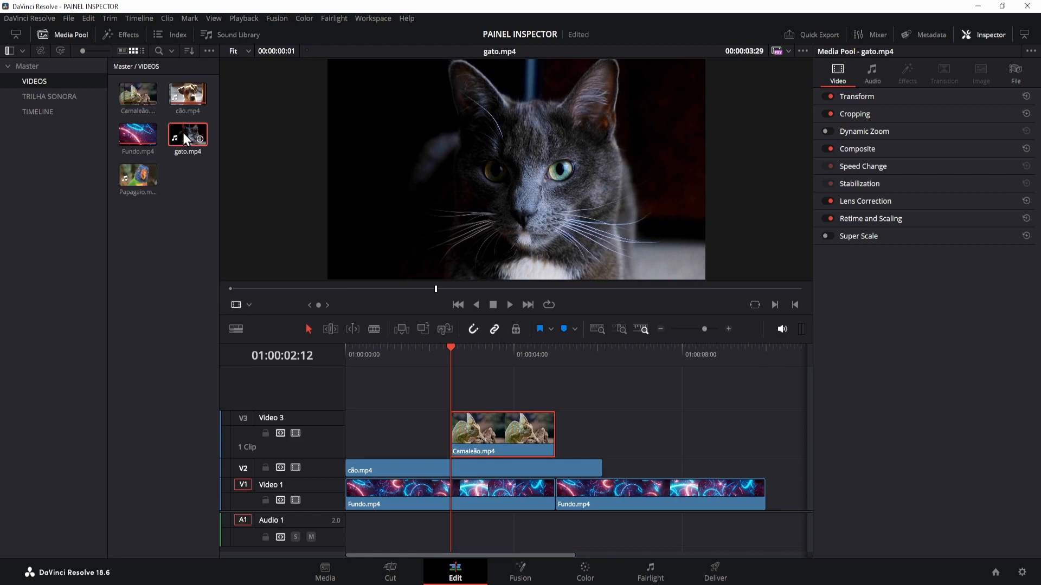
{"action": "left_click", "coordinate": [232, 289]}
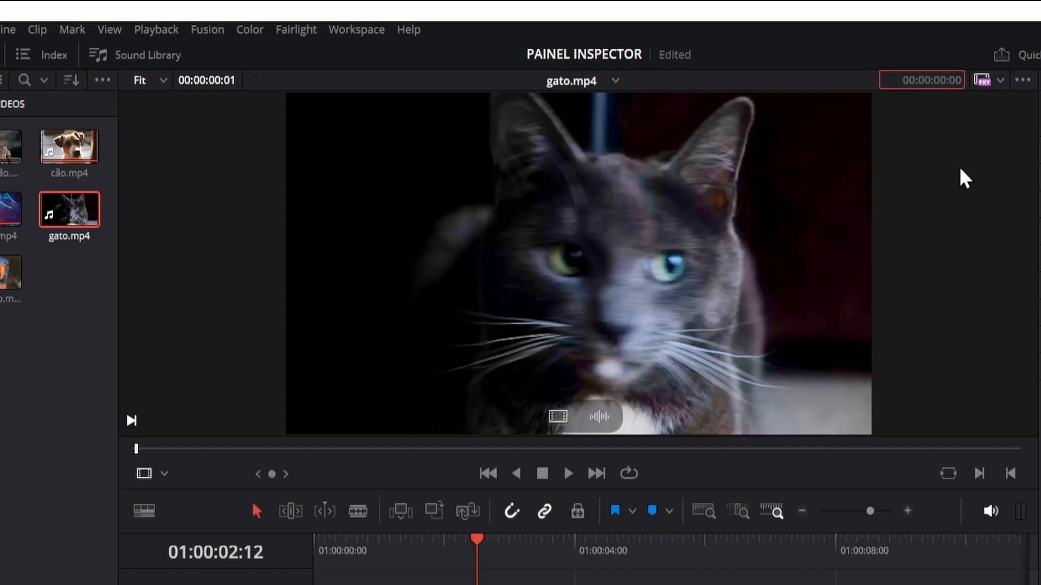
{"action": "type", "text": "+212"}
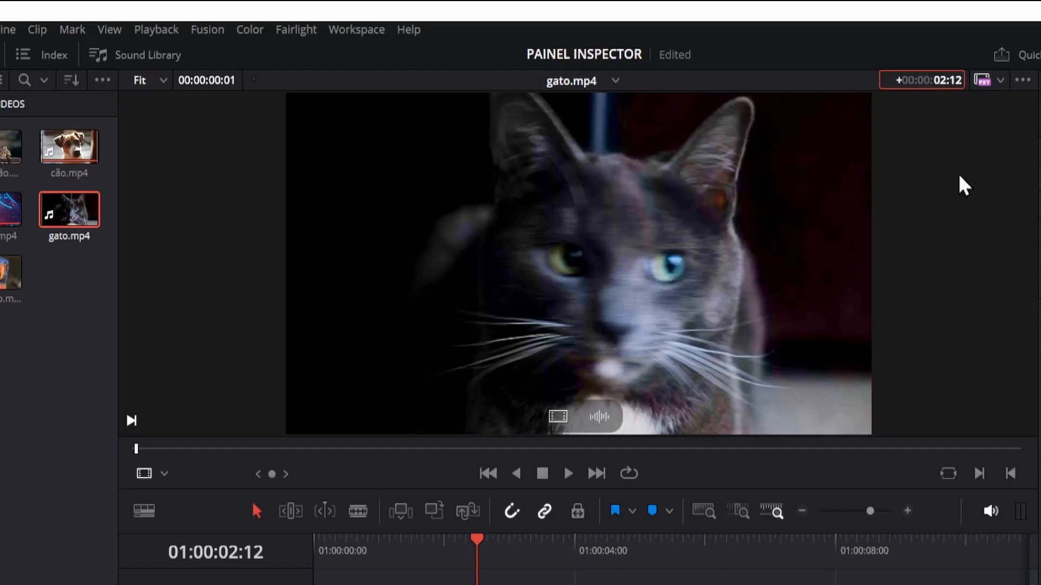
{"action": "key", "text": "Return"}
{"action": "key", "text": "o"}
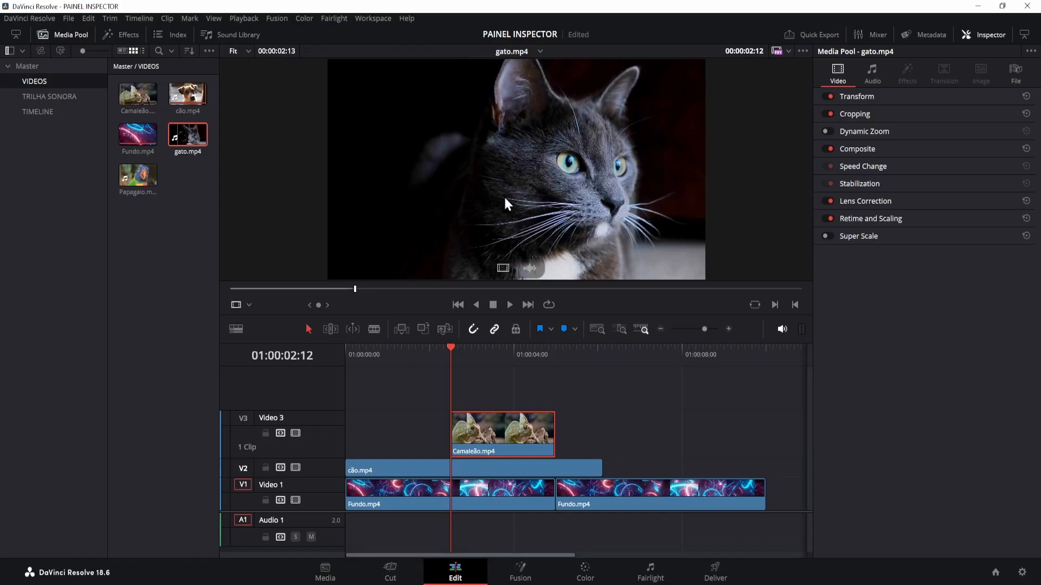
{"action": "left_click_drag", "start_coordinate": [503, 267], "coordinate": [559, 382]}
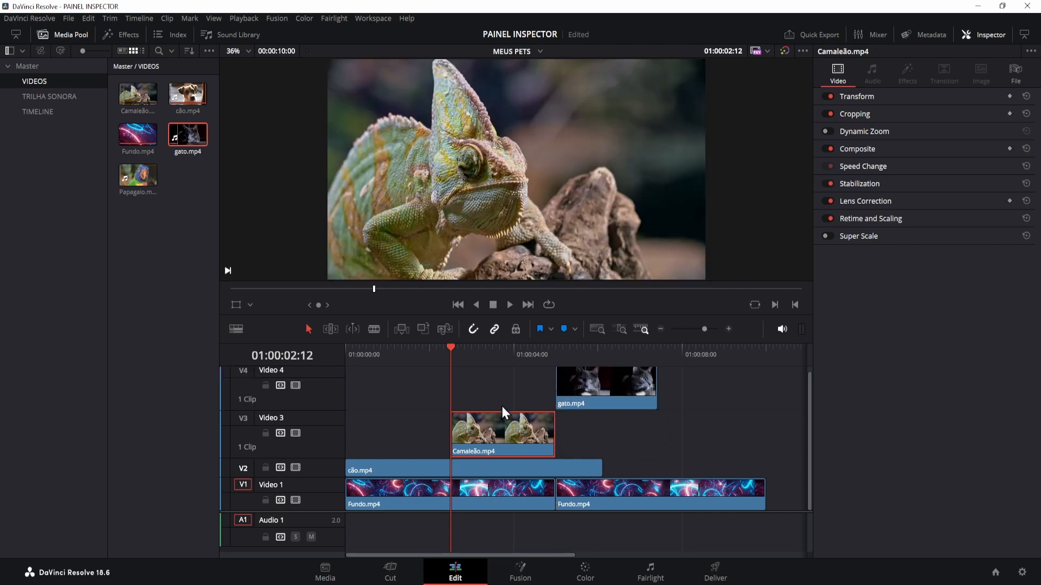
Reduce tracks V3 and V4 to their minimum height and scrub the timeline to check the stacked clips
{"action": "left_click_drag", "start_coordinate": [335, 412], "coordinate": [334, 444]}
{"action": "left_click_drag", "start_coordinate": [321, 397], "coordinate": [321, 425]}
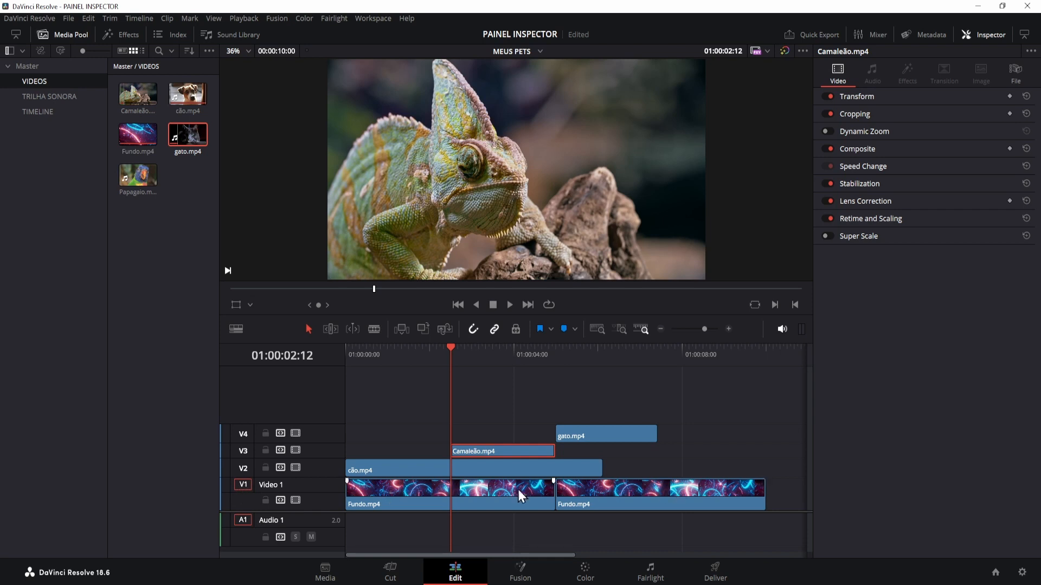
{"action": "left_click", "coordinate": [402, 348]}
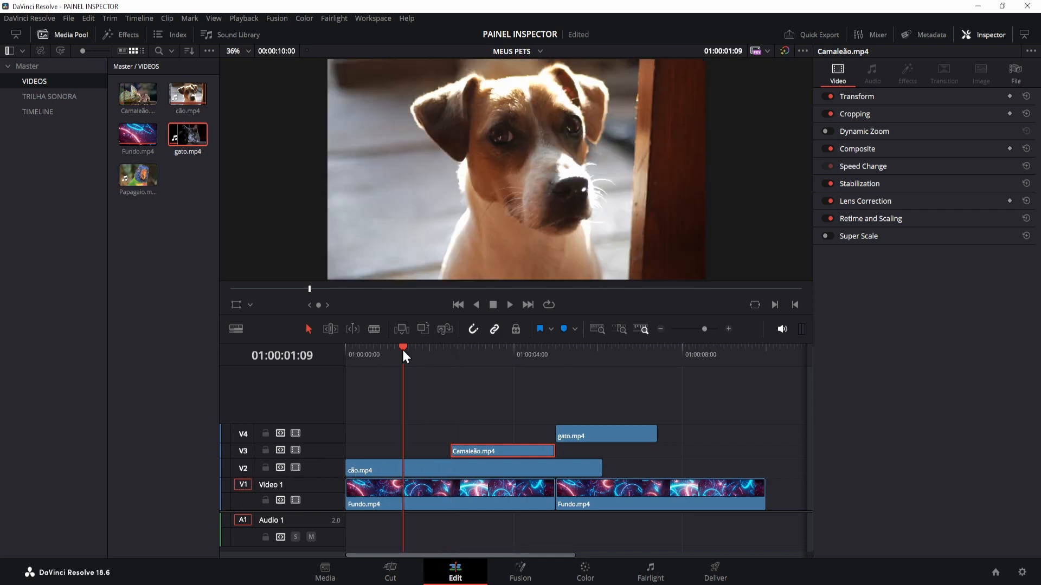
{"action": "left_click", "coordinate": [471, 355]}
{"action": "left_click_drag", "start_coordinate": [472, 360], "coordinate": [574, 369]}
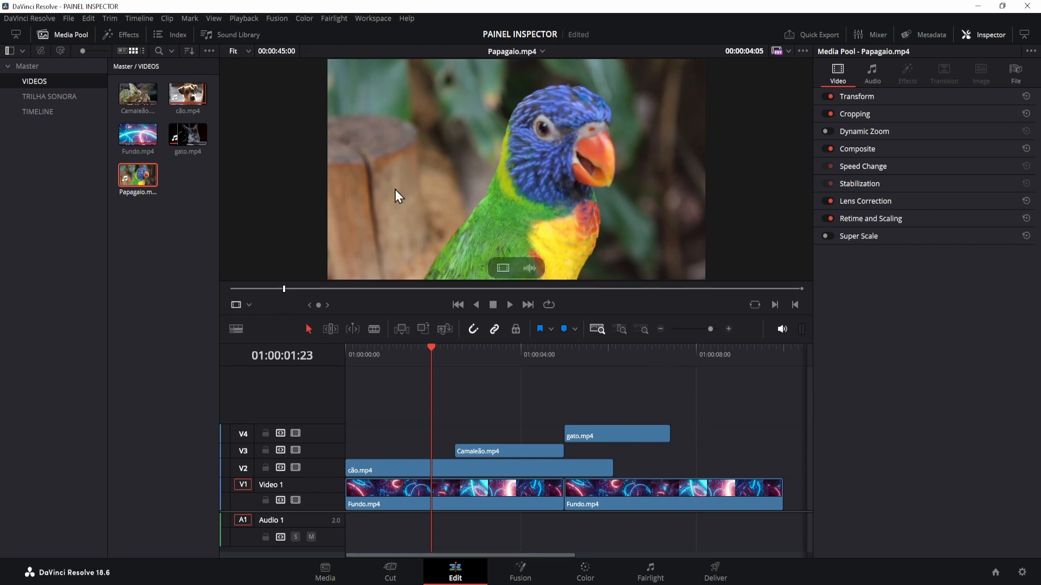
Mark Papagaio.mp4's out point at 00:00:04:05 and place only its video on a new track V5, starting where gato.mp4 ends
{"action": "key", "text": "o"}
{"action": "left_click_drag", "start_coordinate": [477, 255], "coordinate": [673, 420]}
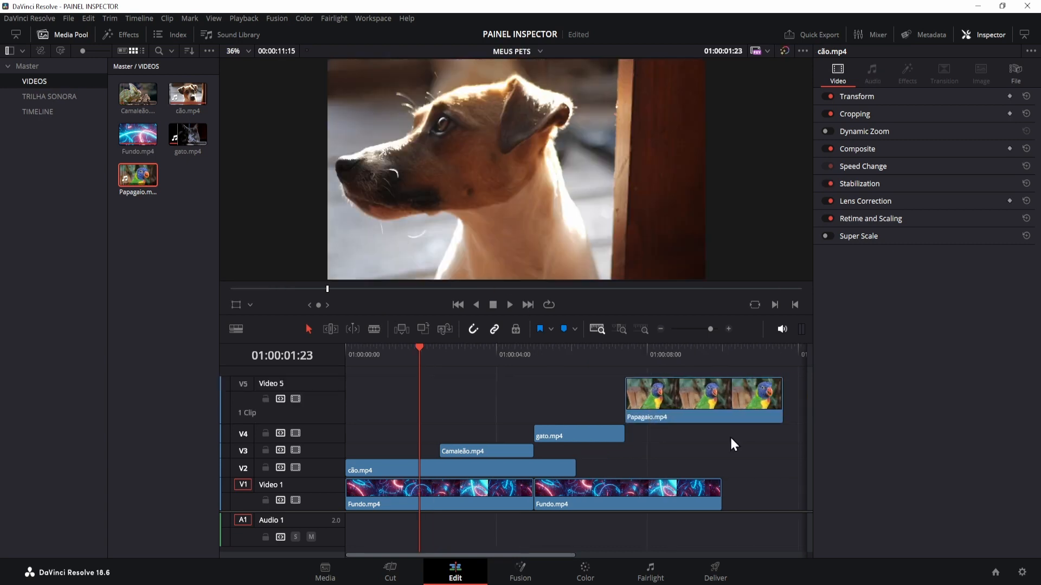
Trim Papagaio.mp4's end to match the end of the Fundo.mp4 background, and reduce track V5 to its minimum height
{"action": "left_click_drag", "start_coordinate": [778, 402], "coordinate": [724, 399]}
{"action": "left_click", "coordinate": [738, 392]}
{"action": "left_click_drag", "start_coordinate": [698, 349], "coordinate": [564, 353]}
{"action": "double_click", "coordinate": [316, 382]}
{"action": "left_click_drag", "start_coordinate": [320, 377], "coordinate": [320, 406]}
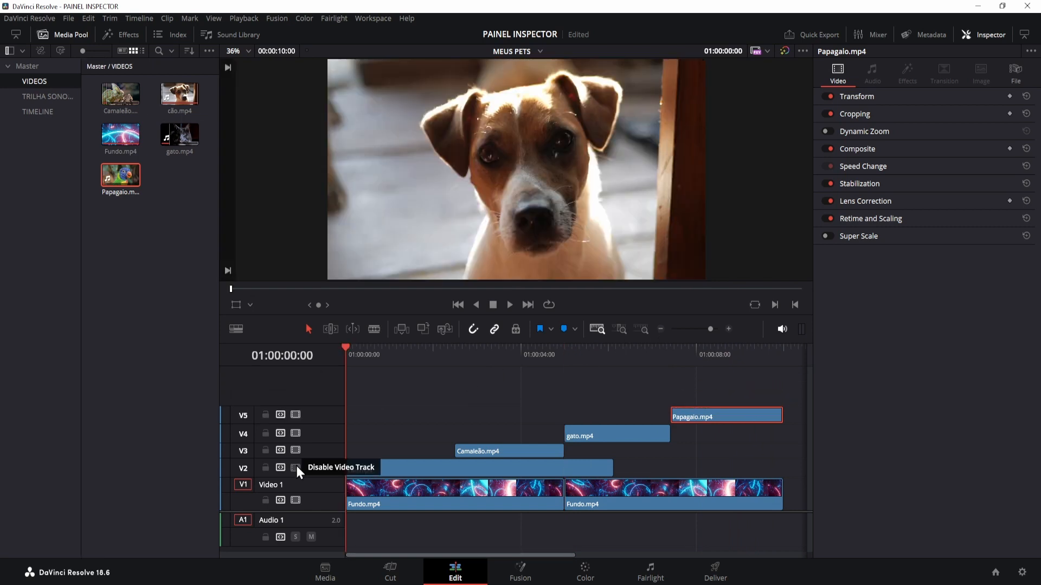
Disable video tracks V2, V3, V4 and V5 so only the Fundo.mp4 background shows
{"action": "left_click", "coordinate": [296, 468]}
{"action": "left_click", "coordinate": [295, 450]}
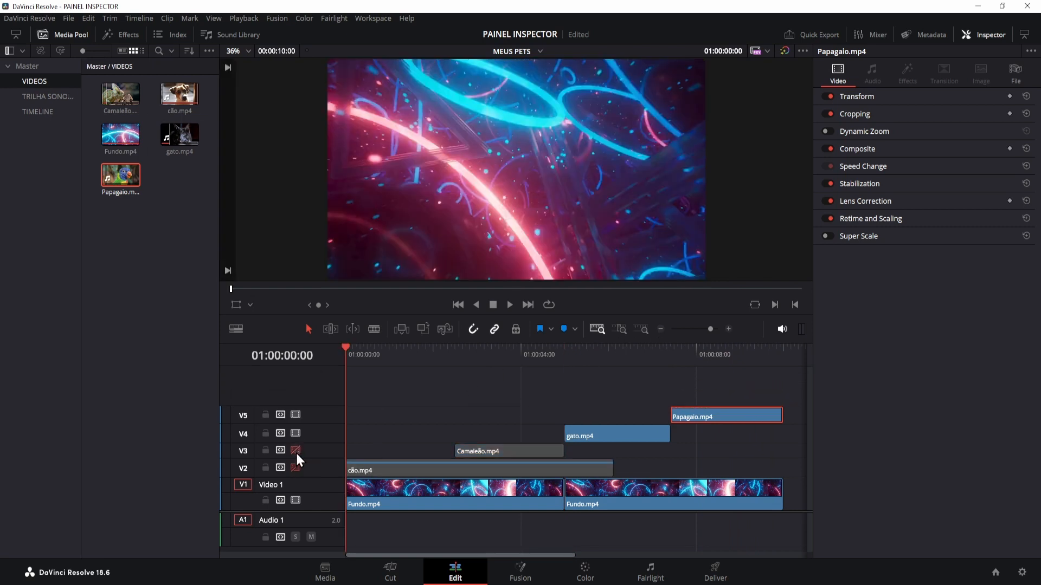
{"action": "left_click", "coordinate": [295, 433]}
{"action": "left_click", "coordinate": [296, 414]}
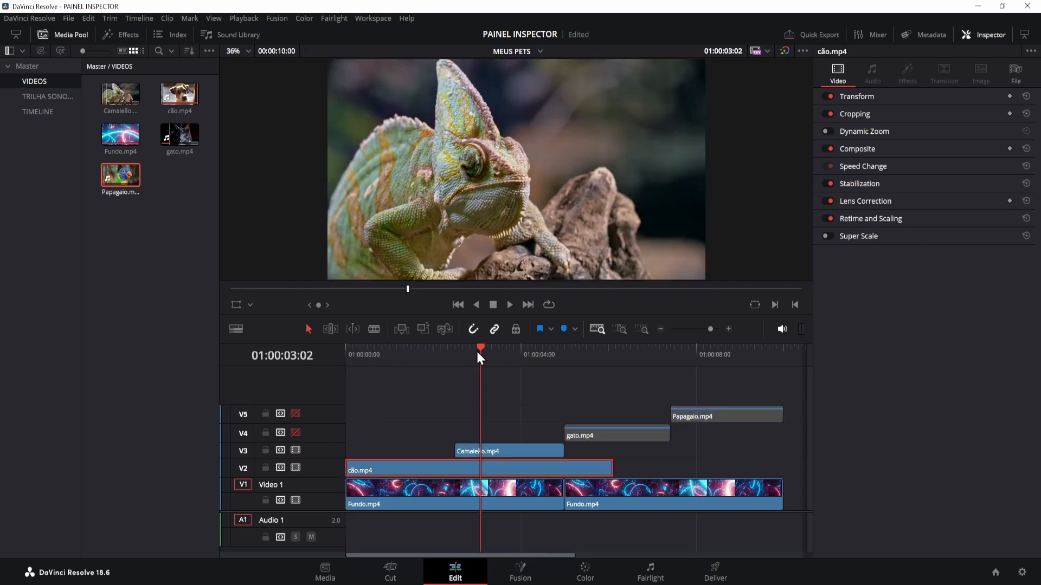
Re-enable video tracks V4 and V5 one at a time, scrubbing the timeline to preview each pet clip
{"action": "left_click_drag", "start_coordinate": [475, 350], "coordinate": [391, 358]}
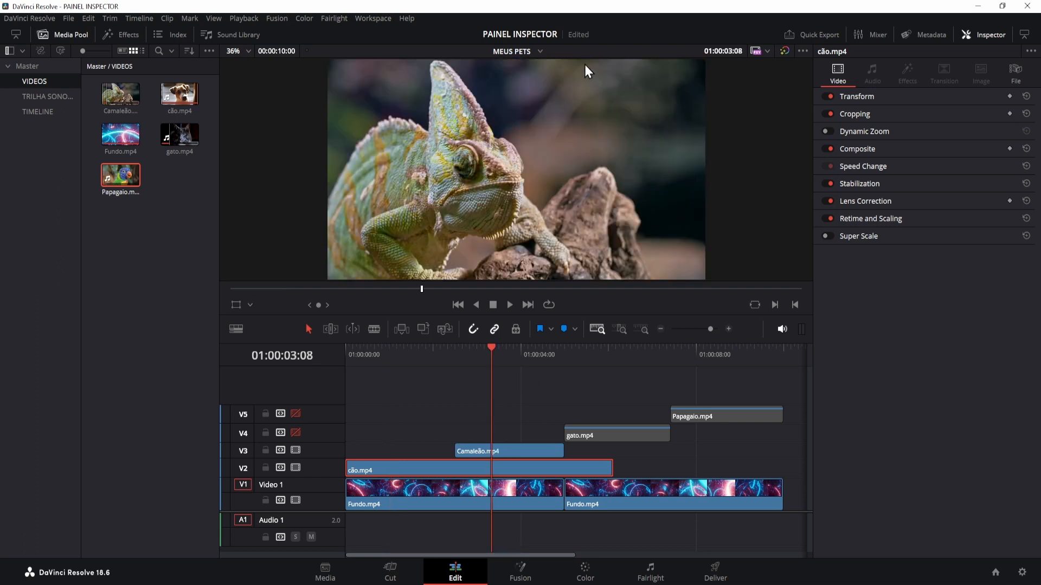
{"action": "left_click", "coordinate": [613, 362]}
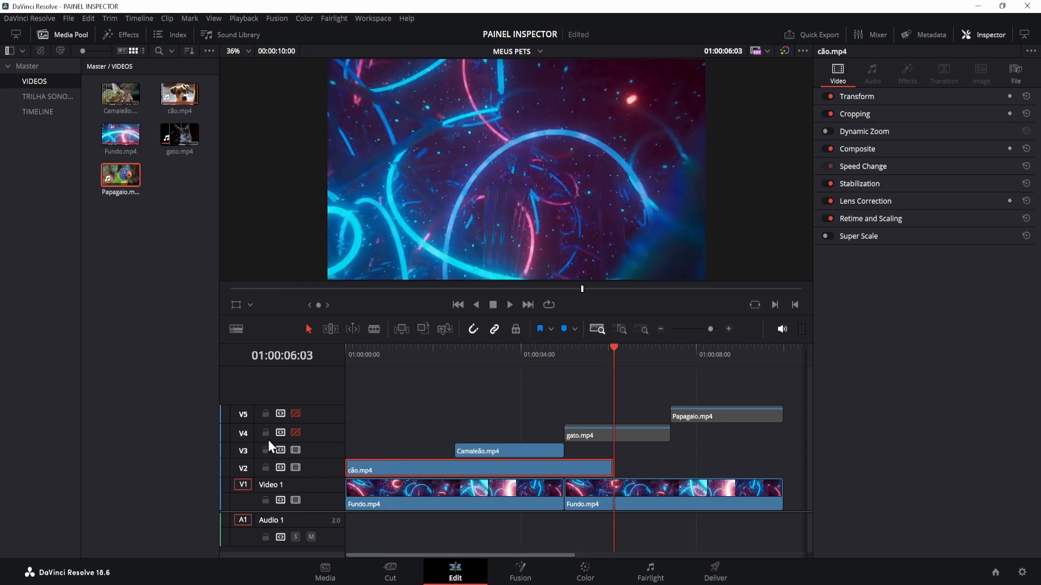
{"action": "left_click", "coordinate": [295, 434]}
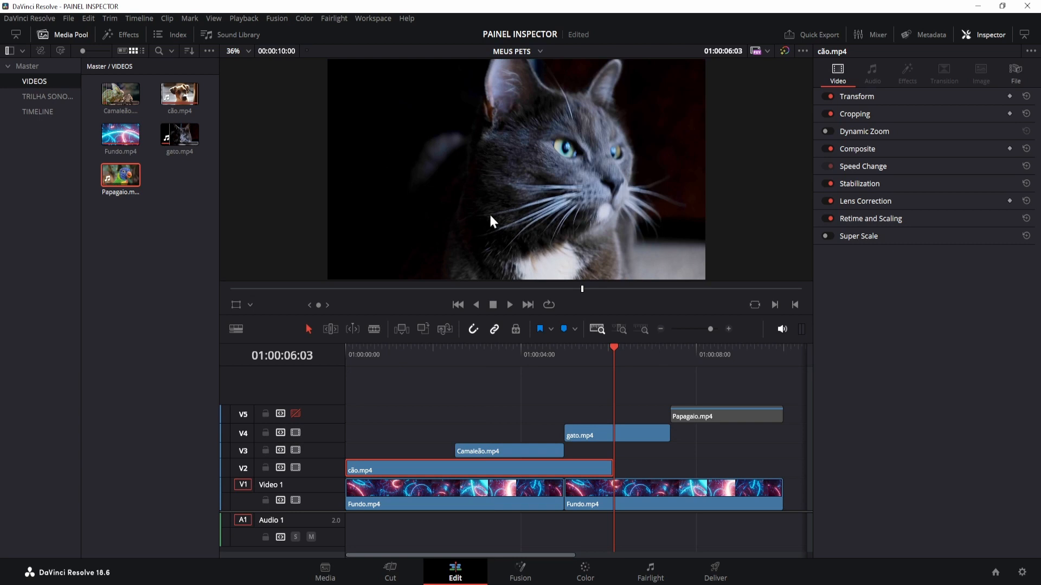
{"action": "left_click", "coordinate": [705, 352]}
{"action": "left_click", "coordinate": [296, 404]}
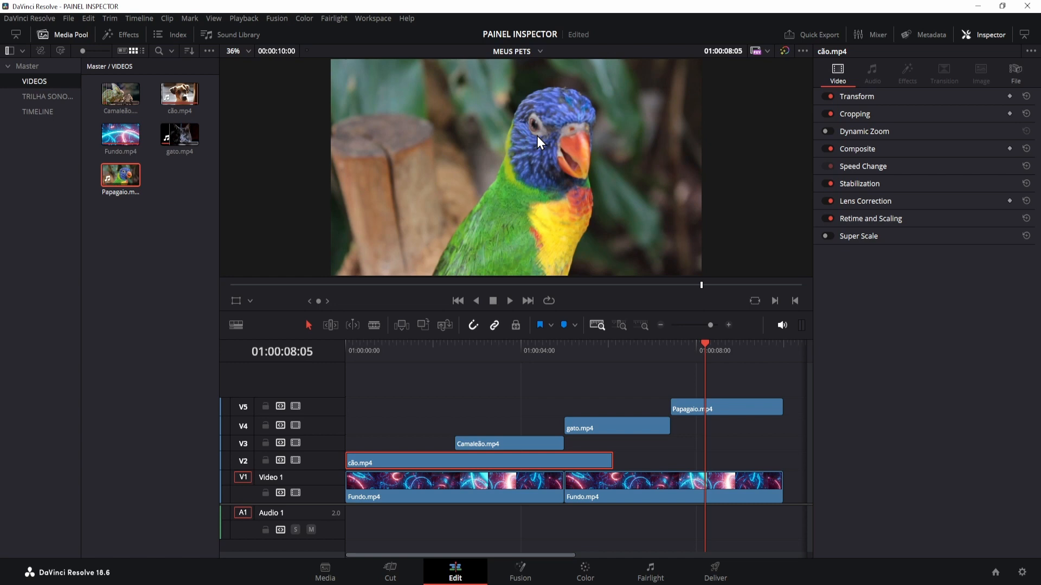
{"action": "left_click_drag", "start_coordinate": [357, 347], "coordinate": [705, 365]}
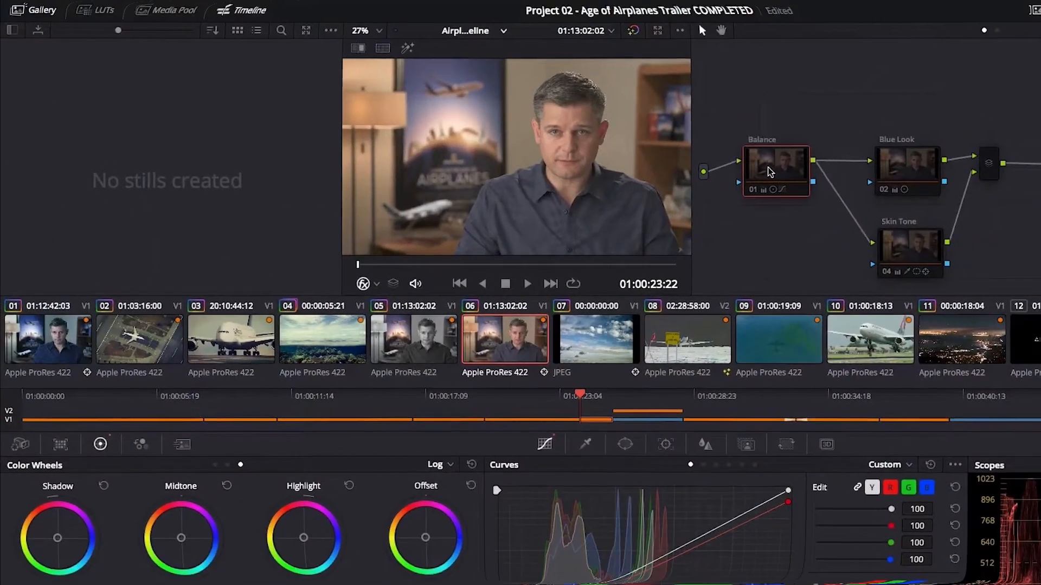
{"action": "left_click", "coordinate": [901, 244]}
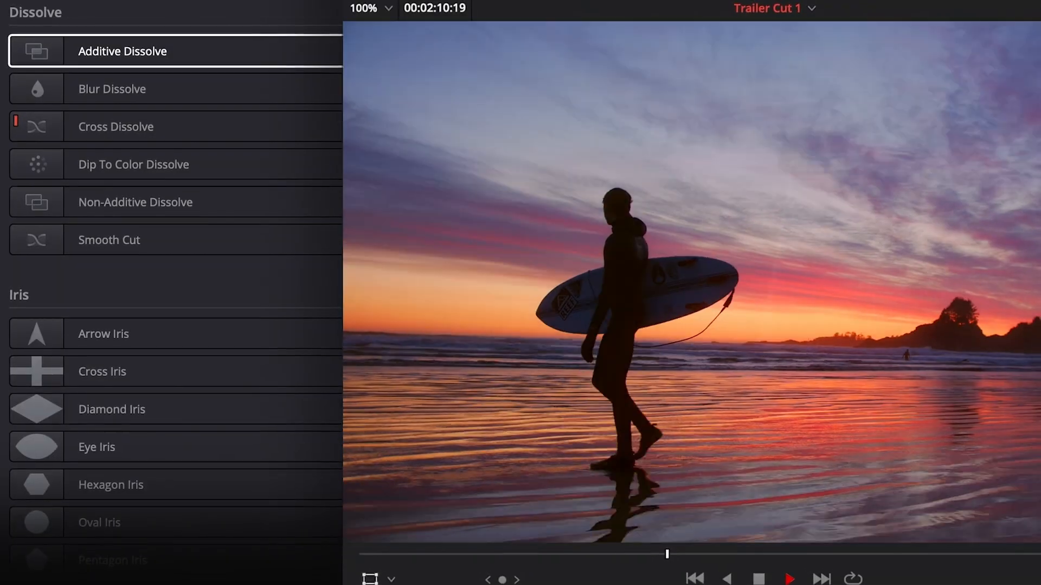
{"action": "left_click", "coordinate": [175, 90]}
{"action": "left_click", "coordinate": [175, 127]}
{"action": "left_click", "coordinate": [175, 166]}
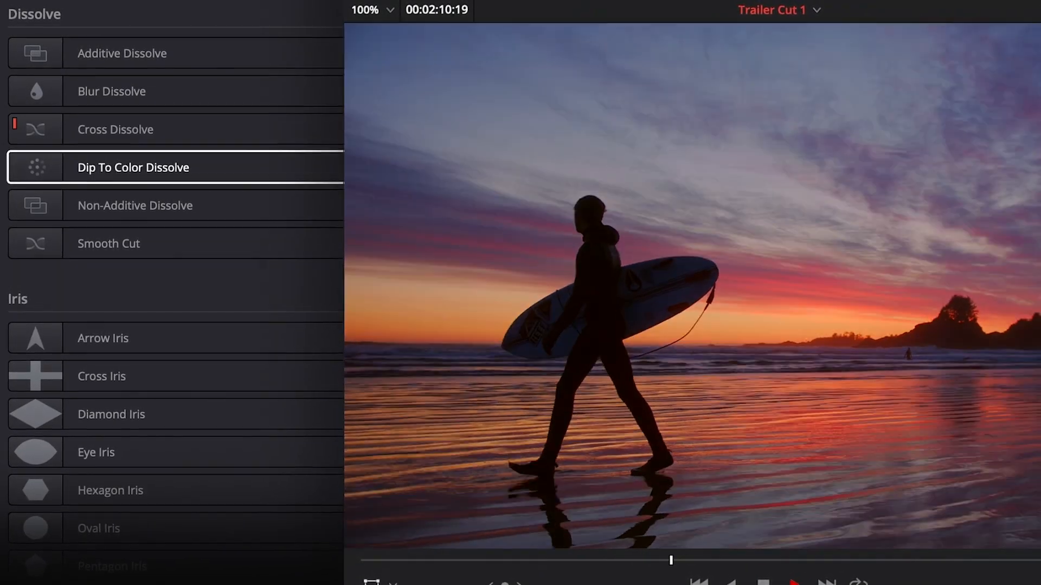
{"action": "left_click", "coordinate": [175, 204]}
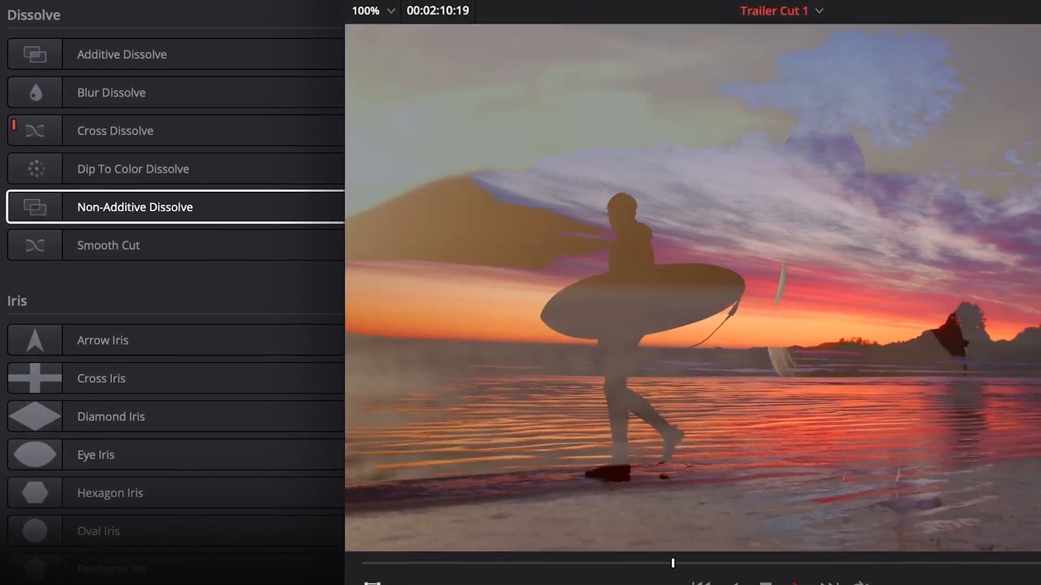
{"action": "left_click", "coordinate": [175, 245]}
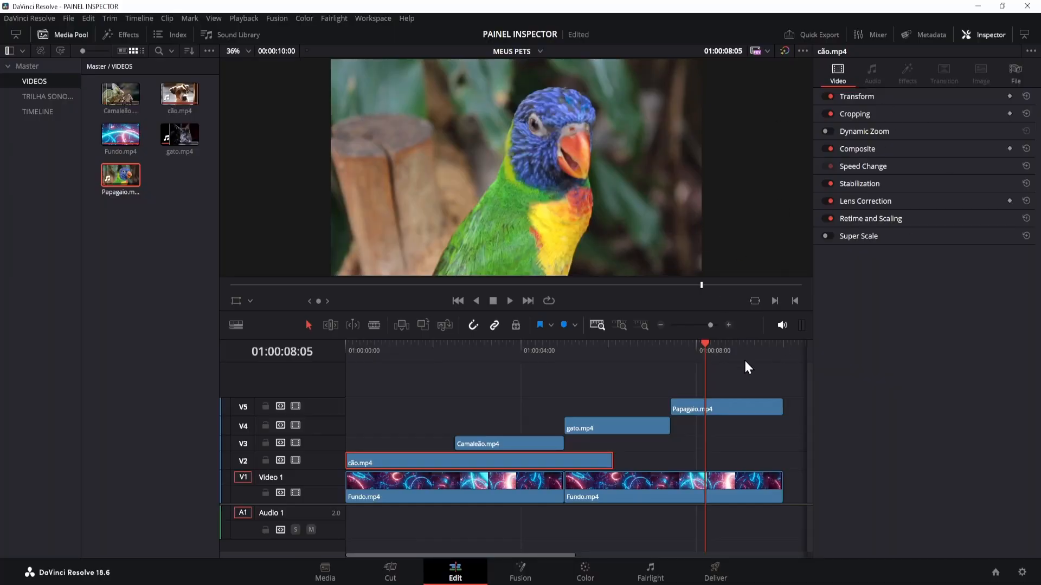
Move the playhead to the timeline start, and expand and collapse cão.mp4's Transform section in the Inspector
{"action": "left_click_drag", "start_coordinate": [705, 342], "coordinate": [338, 350]}
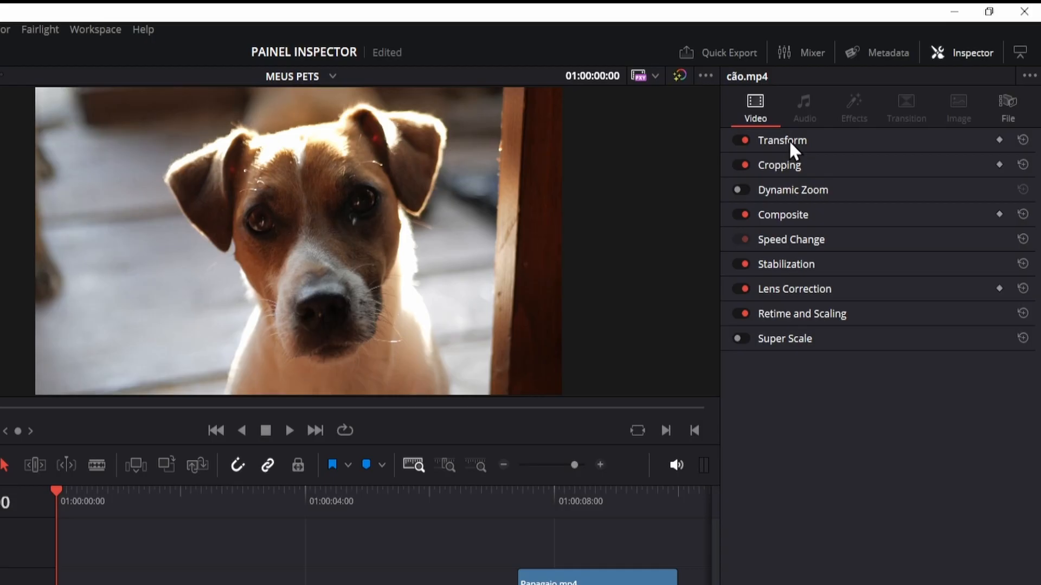
{"action": "left_click", "coordinate": [788, 139]}
{"action": "left_click", "coordinate": [785, 140]}
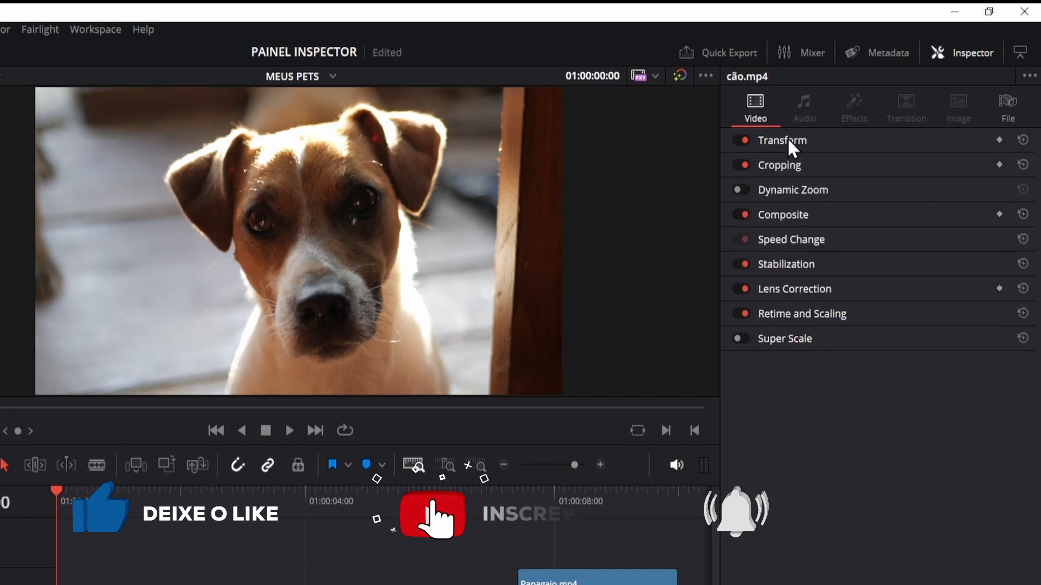
{"action": "left_click", "coordinate": [788, 139]}
{"action": "left_click", "coordinate": [789, 141]}
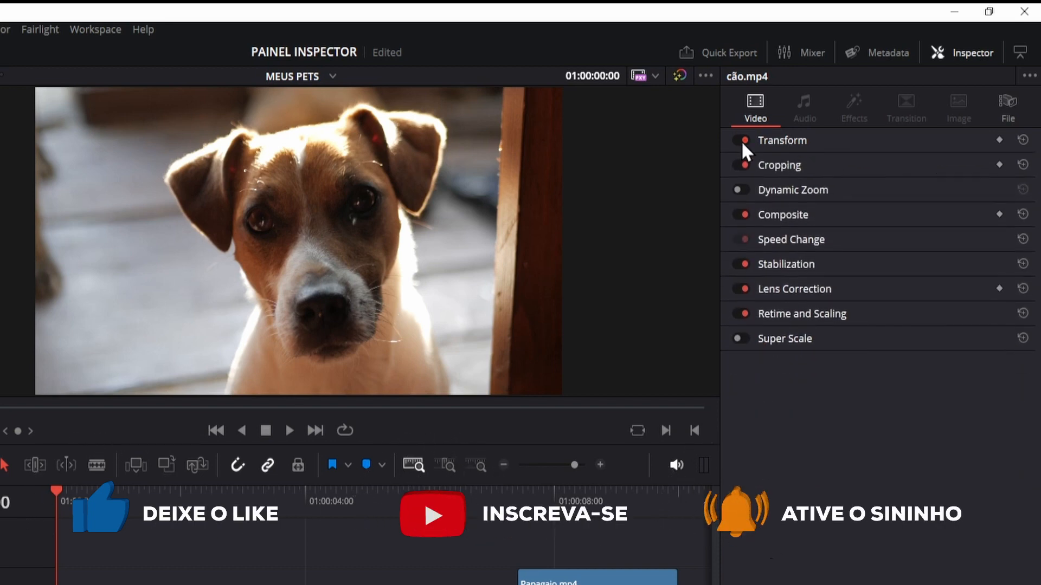
Disable cão.mp4's Transform settings and leave the Transform section expanded
{"action": "left_click", "coordinate": [740, 142]}
{"action": "left_click", "coordinate": [742, 141]}
{"action": "left_click", "coordinate": [783, 140]}
{"action": "left_click", "coordinate": [744, 141]}
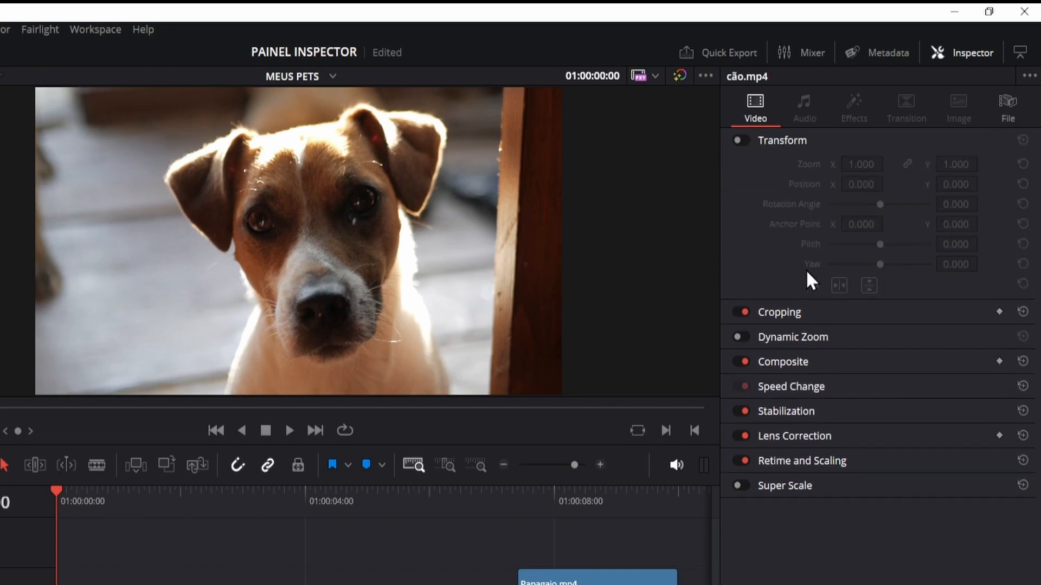
{"action": "left_click", "coordinate": [759, 141]}
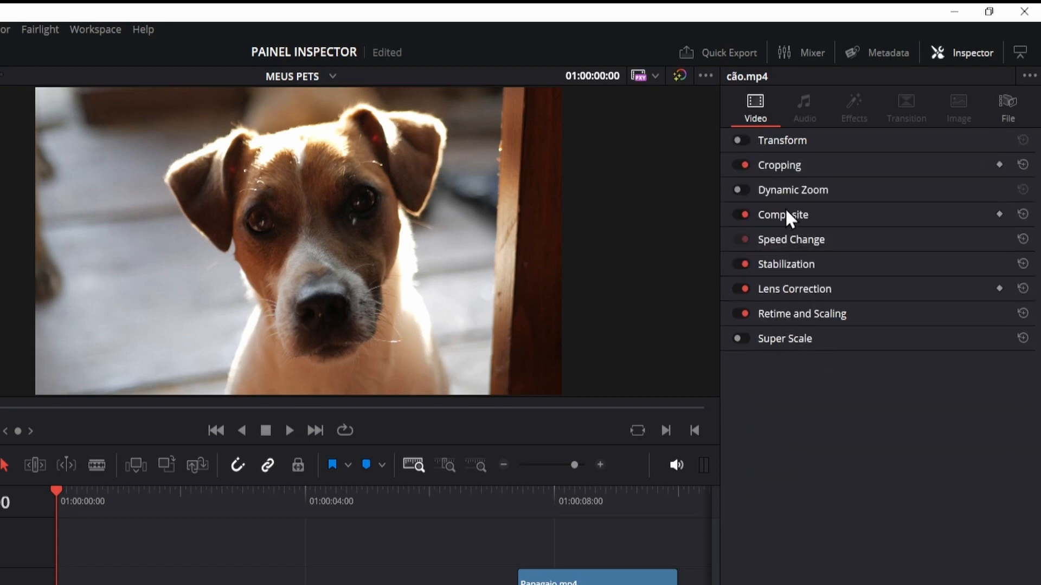
{"action": "left_click", "coordinate": [777, 140]}
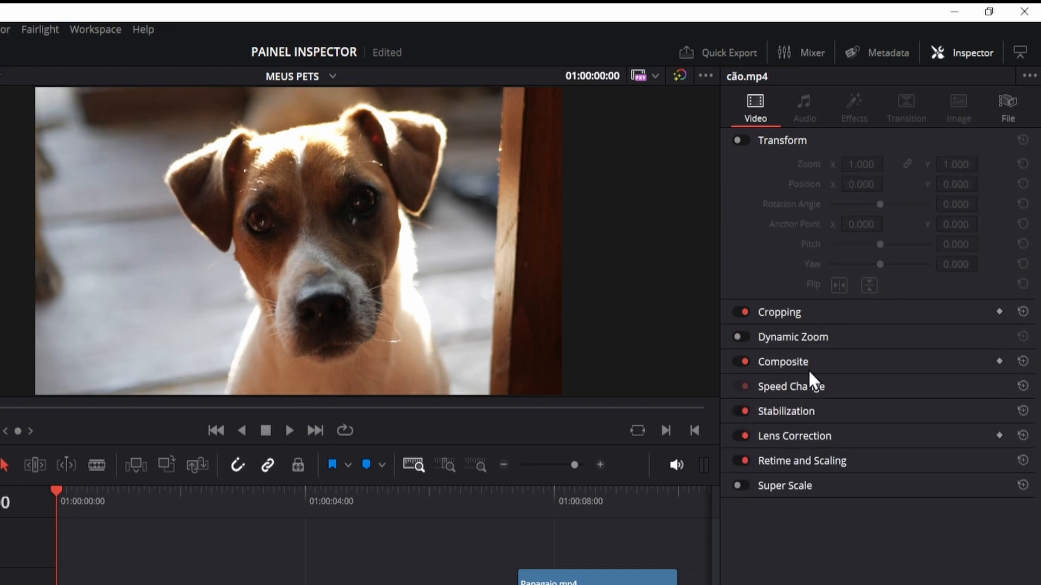
Collapse cão.mp4's Transform section, and look through the Cropping and Composite settings, collapsing each again
{"action": "left_click", "coordinate": [789, 142]}
{"action": "left_click", "coordinate": [790, 164]}
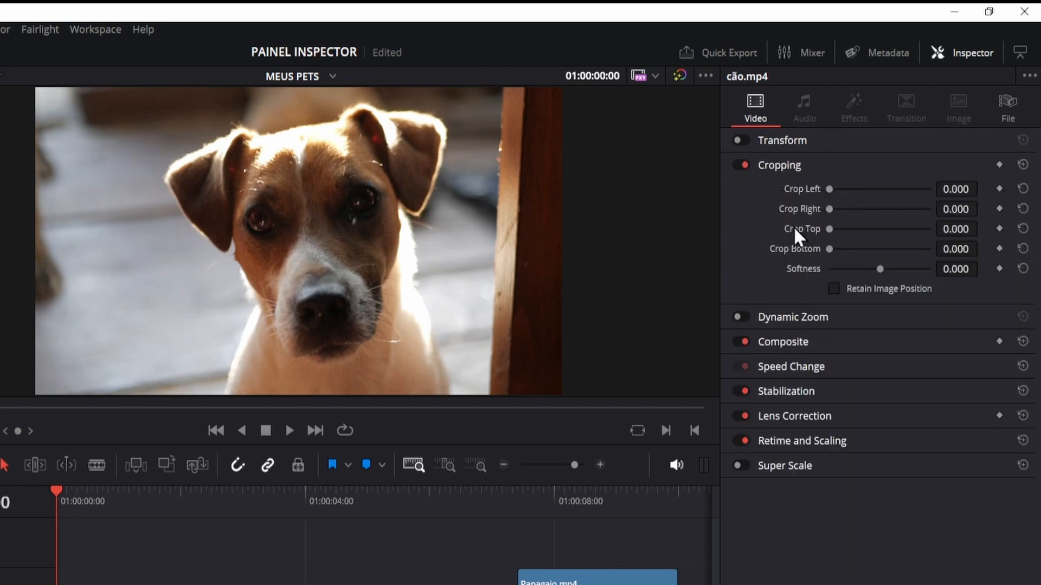
{"action": "left_click", "coordinate": [790, 164]}
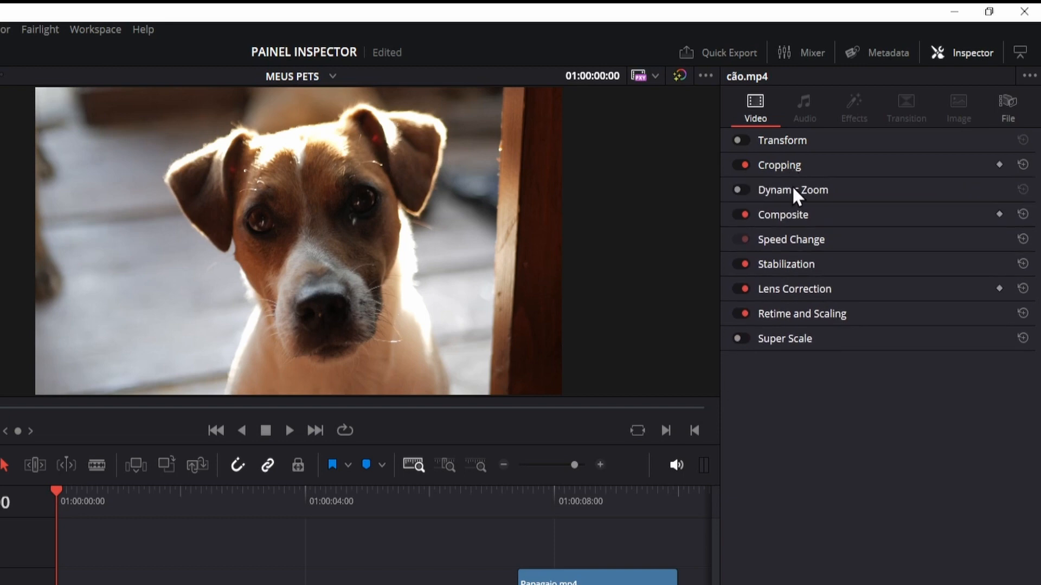
{"action": "left_click", "coordinate": [789, 216]}
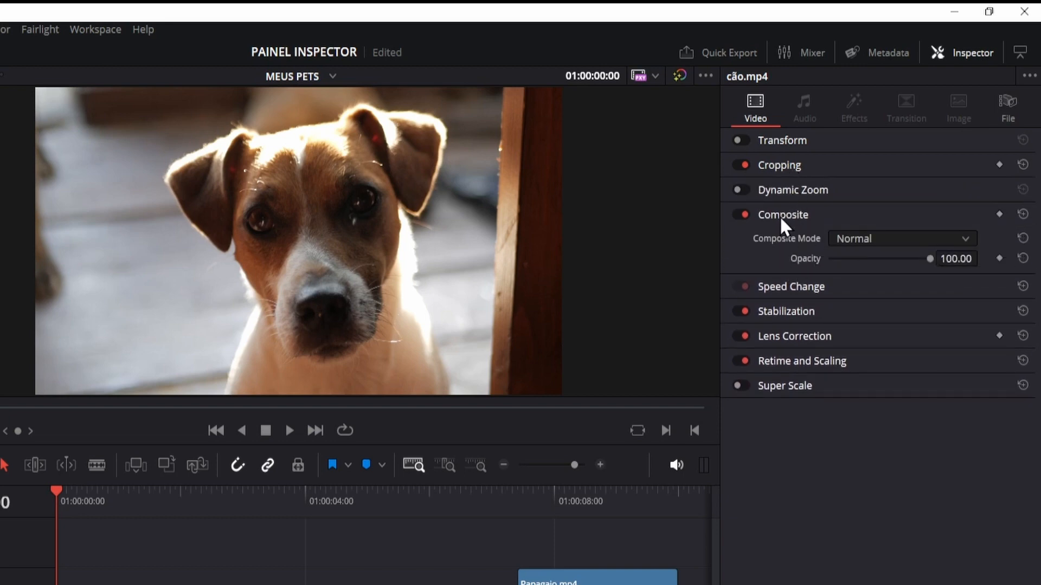
{"action": "left_click", "coordinate": [780, 217]}
Re-enable and expand cão.mp4's Transform settings, try a different zoom, and reset the zoom to 1
{"action": "left_click", "coordinate": [737, 140]}
{"action": "left_click", "coordinate": [779, 139]}
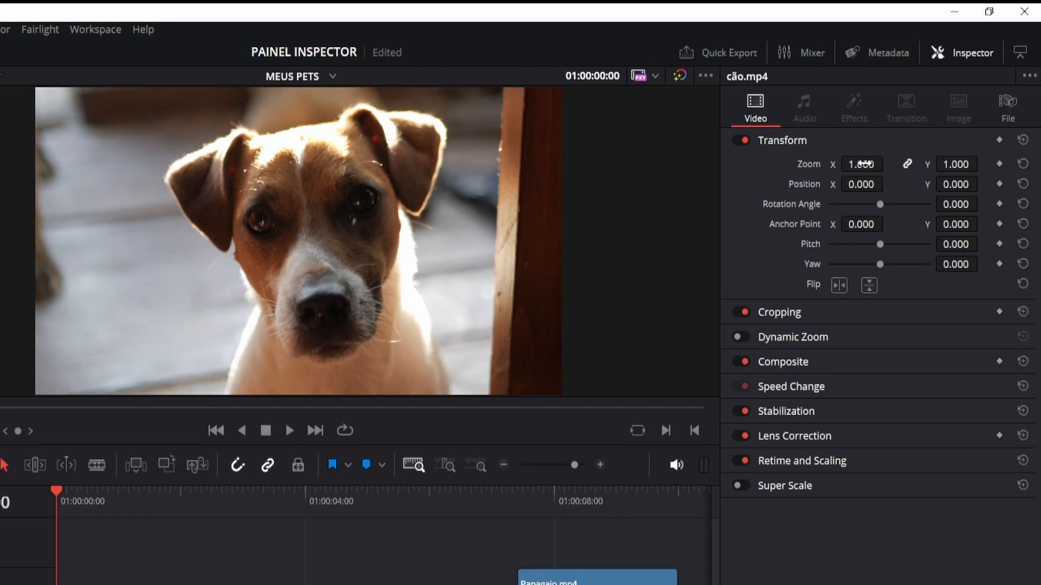
{"action": "left_click_drag", "start_coordinate": [861, 163], "coordinate": [831, 164]}
{"action": "double_click", "coordinate": [855, 164]}
{"action": "type", "text": "1"}
{"action": "key", "text": "Return"}
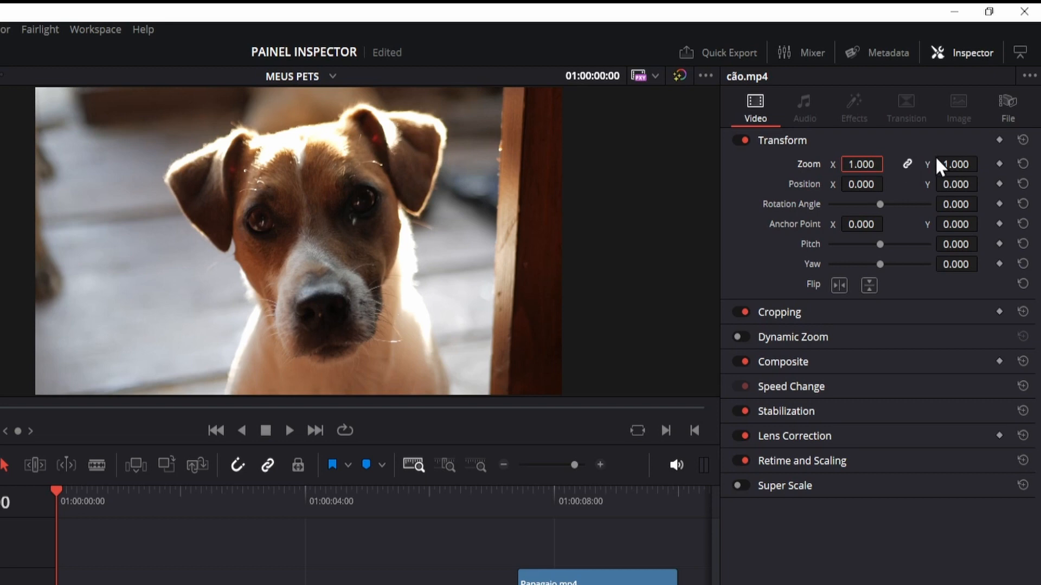
Try linked zoom values of 1.47, 0.630 and 0.830 on cão.mp4
{"action": "double_click", "coordinate": [861, 164]}
{"action": "type", "text": "1.47"}
{"action": "key", "text": "Return"}
{"action": "left_click_drag", "start_coordinate": [861, 164], "coordinate": [815, 164]}
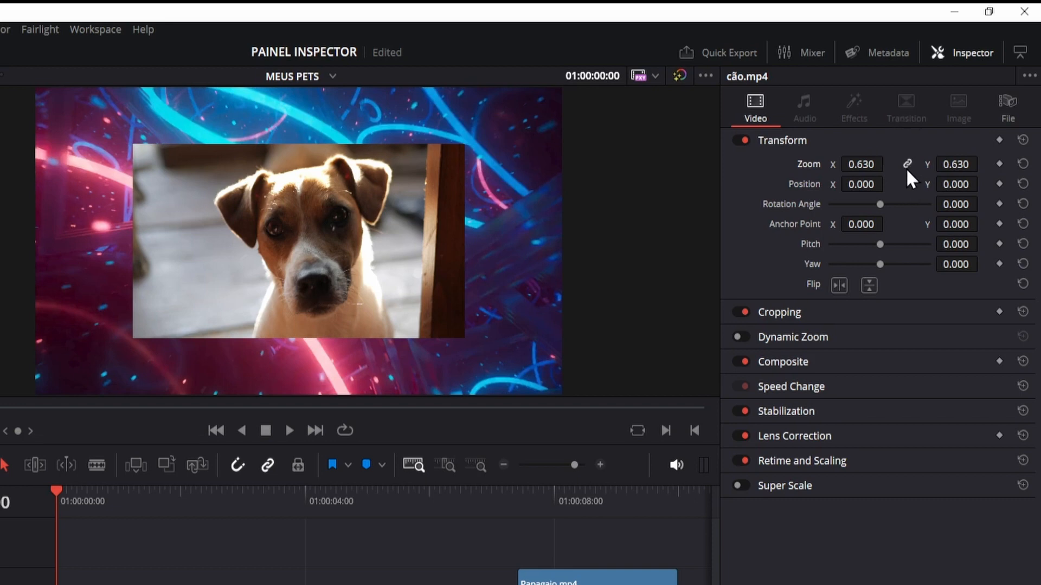
{"action": "left_click_drag", "start_coordinate": [955, 164], "coordinate": [982, 164]}
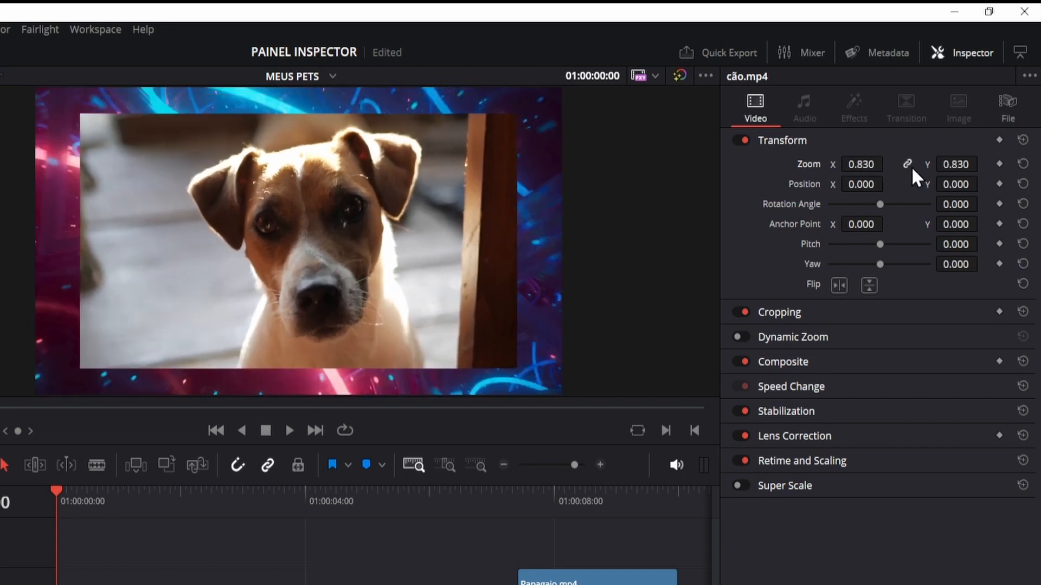
Unlink cão.mp4's zoom axes, adjust them to X 0.760 and Y 0.780, relink them, and set zoom X to 0.4
{"action": "left_click_drag", "start_coordinate": [858, 162], "coordinate": [881, 164]}
{"action": "left_click_drag", "start_coordinate": [955, 164], "coordinate": [983, 164]}
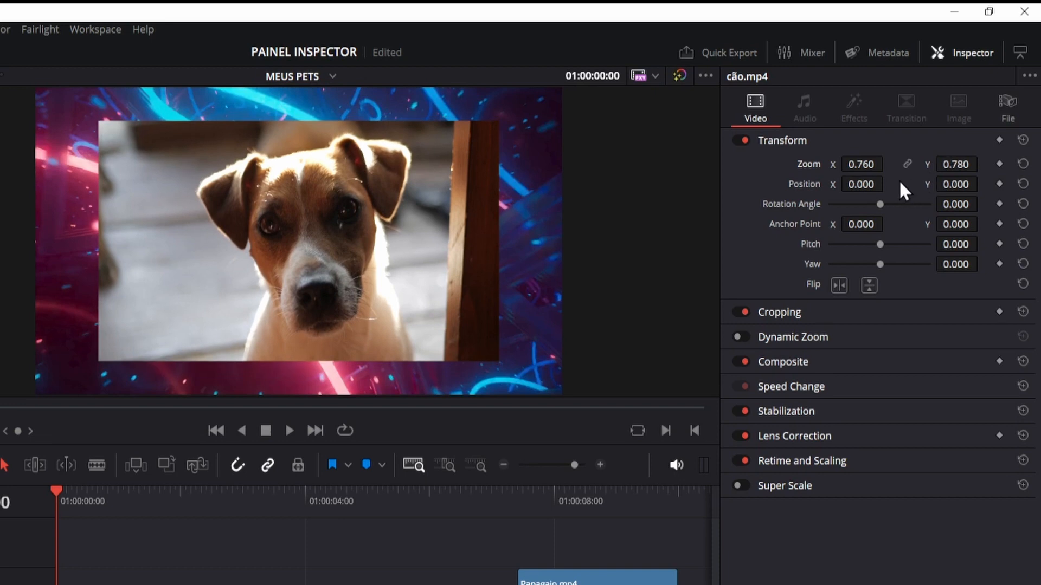
{"action": "left_click", "coordinate": [906, 164]}
{"action": "left_click", "coordinate": [859, 164]}
{"action": "type", "text": "0.4"}
{"action": "key", "text": "Return"}
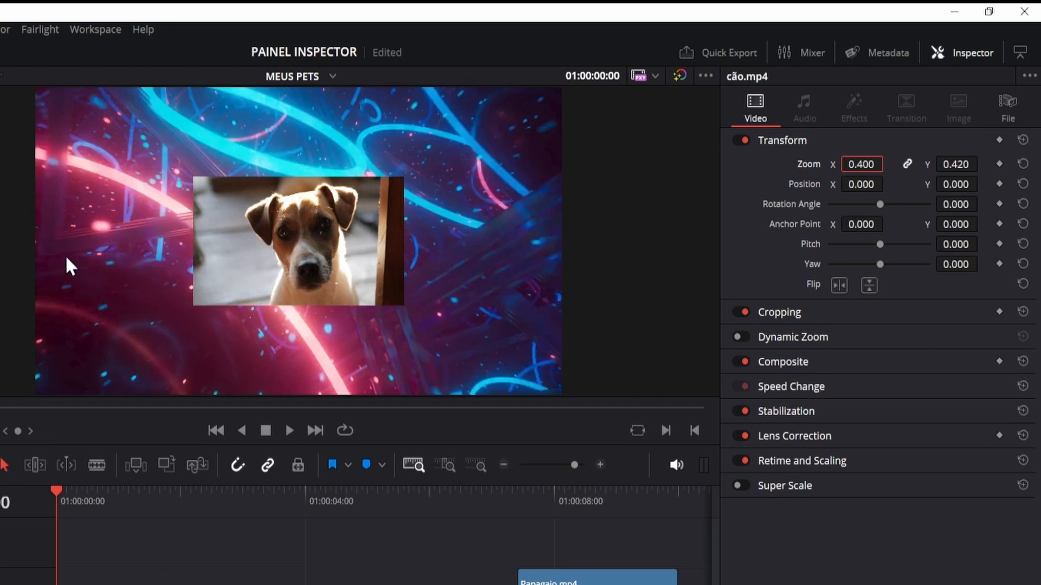
Move cão.mp4 to the frame's upper-left area by setting its position to X -500 and Y 250
{"action": "left_click_drag", "start_coordinate": [861, 184], "coordinate": [991, 183]}
{"action": "left_click_drag", "start_coordinate": [910, 184], "coordinate": [884, 184]}
{"action": "double_click", "coordinate": [854, 184]}
{"action": "type", "text": "-500"}
{"action": "key", "text": "Return"}
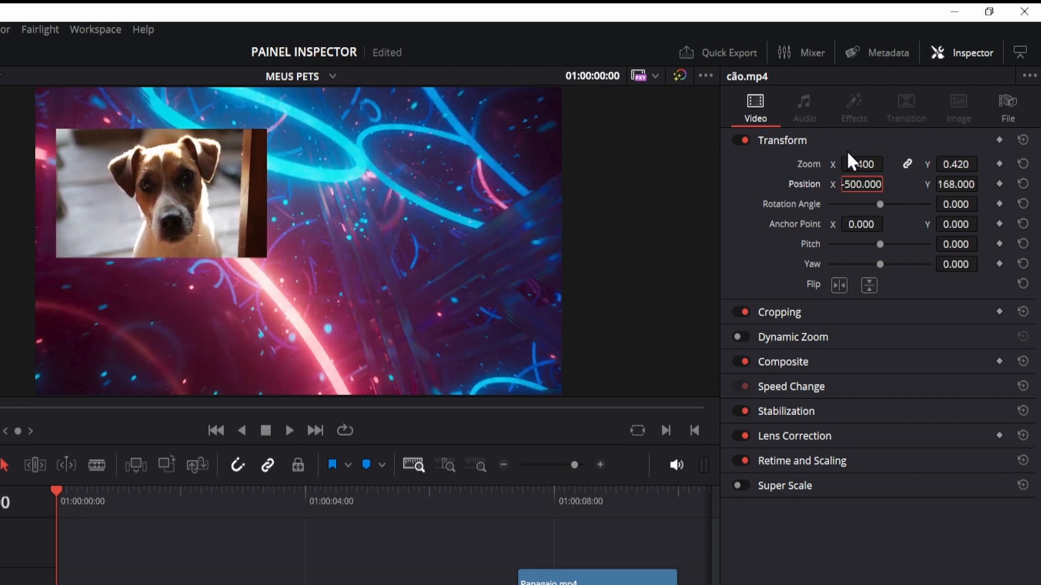
{"action": "left_click_drag", "start_coordinate": [951, 187], "coordinate": [957, 200]}
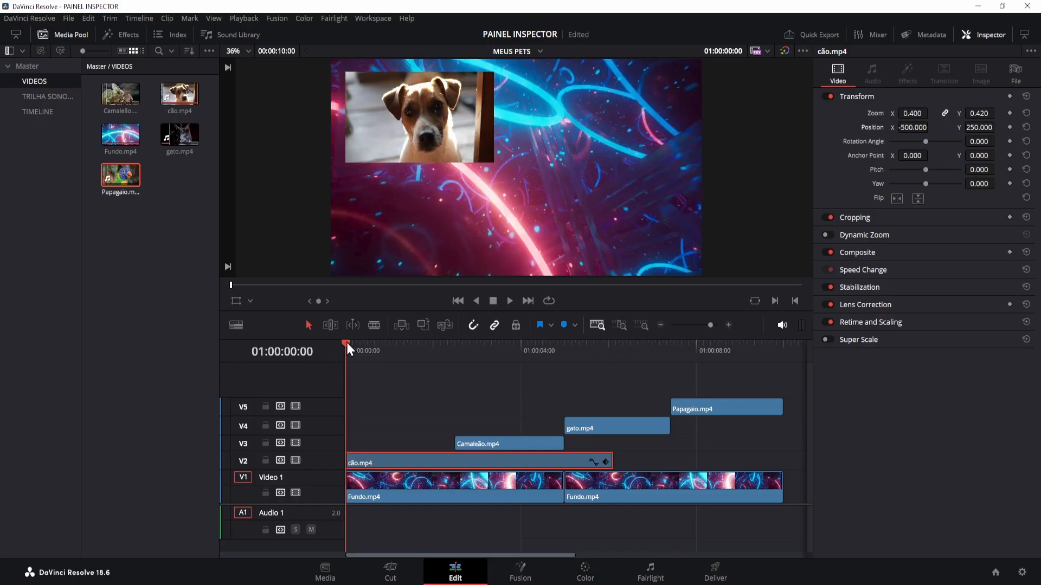
Move the playhead to 01:00:03:00 and set Camaleão.mp4's linked zoom to 0.4
{"action": "left_click_drag", "start_coordinate": [347, 345], "coordinate": [476, 390]}
{"action": "left_click", "coordinate": [492, 446]}
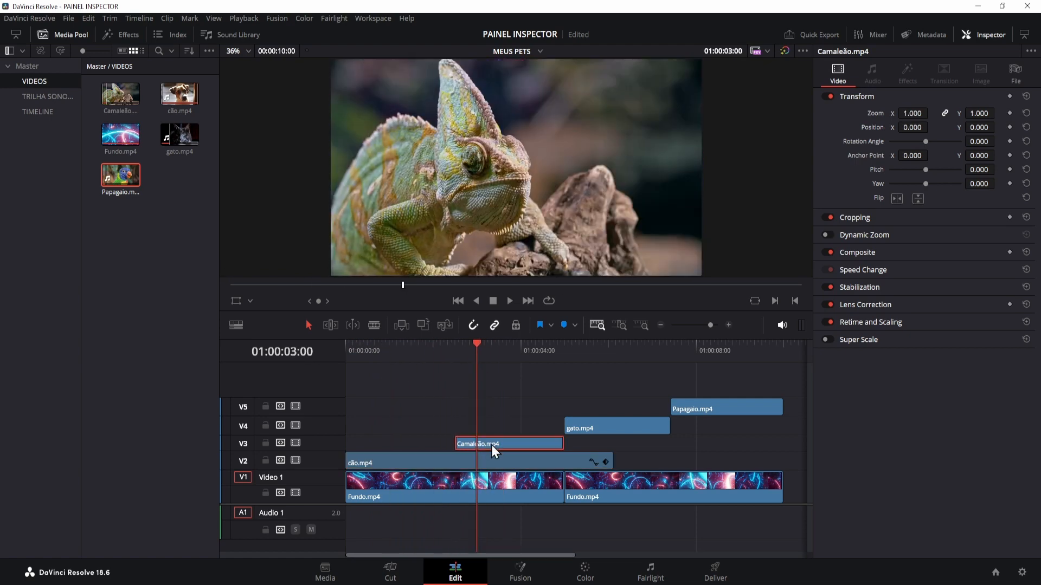
{"action": "left_click", "coordinate": [912, 113]}
{"action": "type", "text": ".4"}
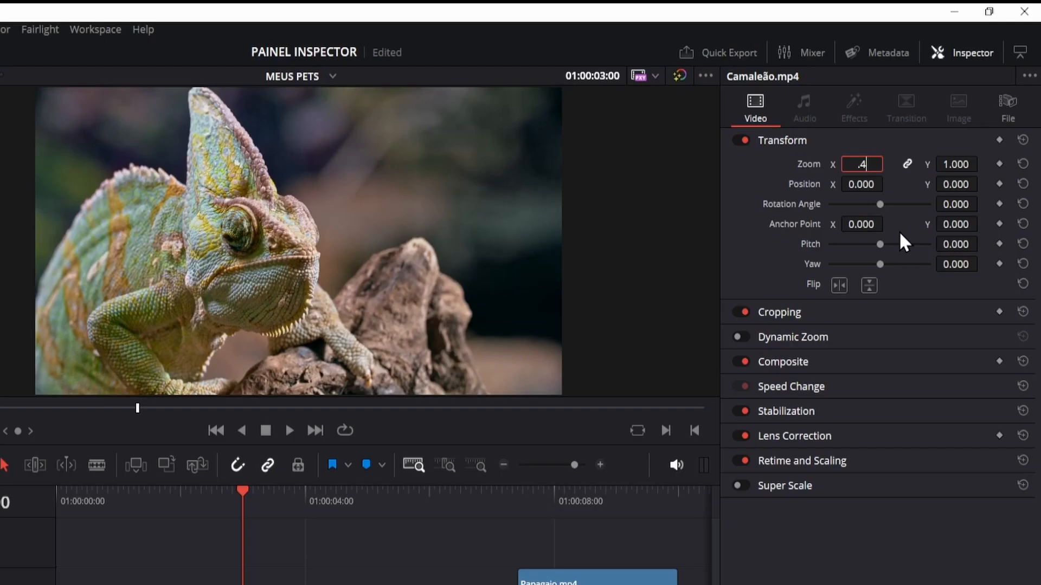
{"action": "key", "text": "Return"}
Check cão.mp4's position values for reference, and place Camaleão.mp4 in the frame's upper-right area at X 500 and Y 267
{"action": "left_click_drag", "start_coordinate": [861, 184], "coordinate": [902, 184]}
{"action": "left_click", "coordinate": [148, 492]}
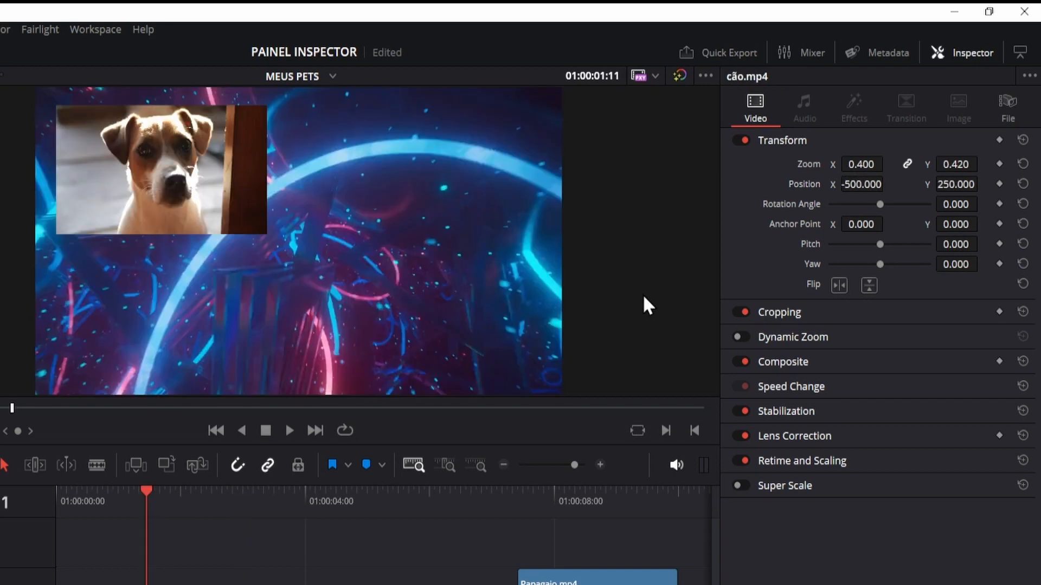
{"action": "left_click", "coordinate": [248, 492]}
{"action": "left_click", "coordinate": [851, 177]}
{"action": "type", "text": "500"}
{"action": "key", "text": "Return"}
{"action": "key", "text": "Tab"}
{"action": "type", "text": "250"}
{"action": "key", "text": "Return"}
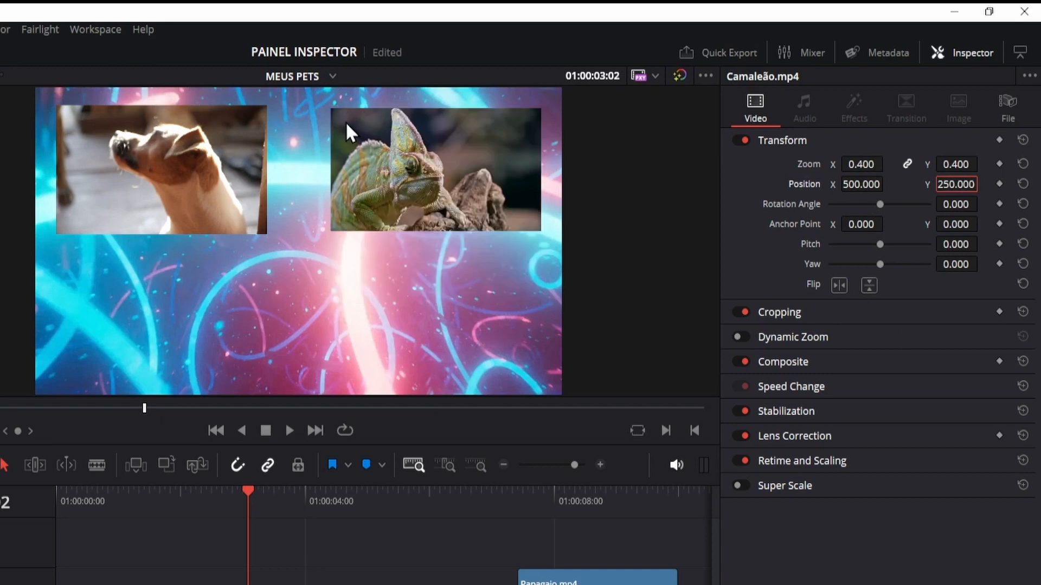
{"action": "left_click_drag", "start_coordinate": [950, 184], "coordinate": [977, 184]}
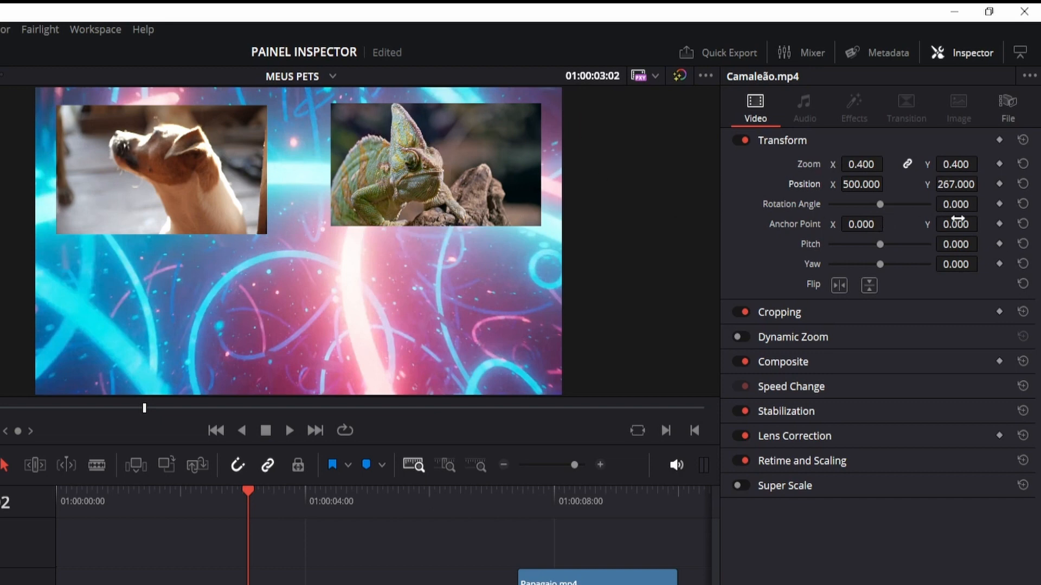
Try a rotation angle of 2 on Camaleão.mp4, and set the angle to -2
{"action": "mouse_move", "coordinate": [883, 203]}
{"action": "left_mouse_down"}
{"action": "mouse_move", "coordinate": [864, 203]}
{"action": "mouse_move", "coordinate": [880, 203]}
{"action": "left_mouse_up"}
{"action": "type", "text": "2"}
{"action": "key", "text": "Return"}
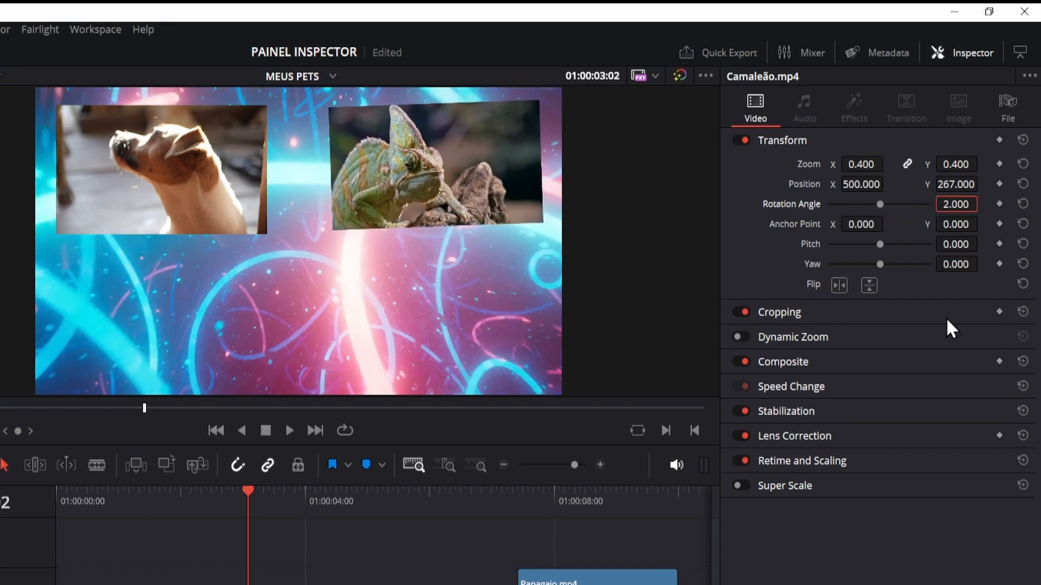
{"action": "key", "text": "BackSpace"}
{"action": "type", "text": "-2"}
{"action": "key", "text": "Return"}
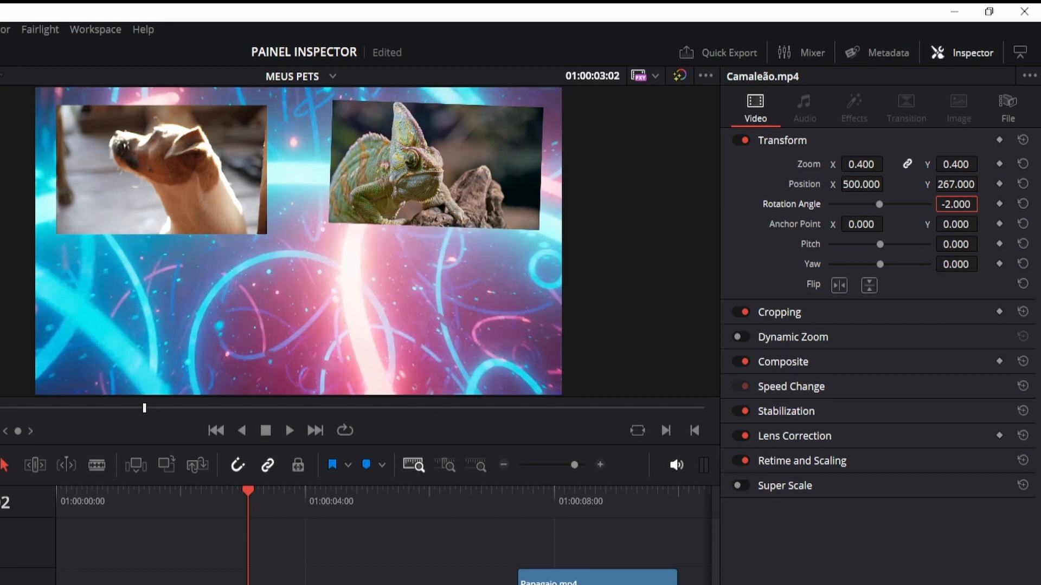
Try a rotation angle of -2 on cão.mp4, and set the angle to 2
{"action": "left_click", "coordinate": [190, 532]}
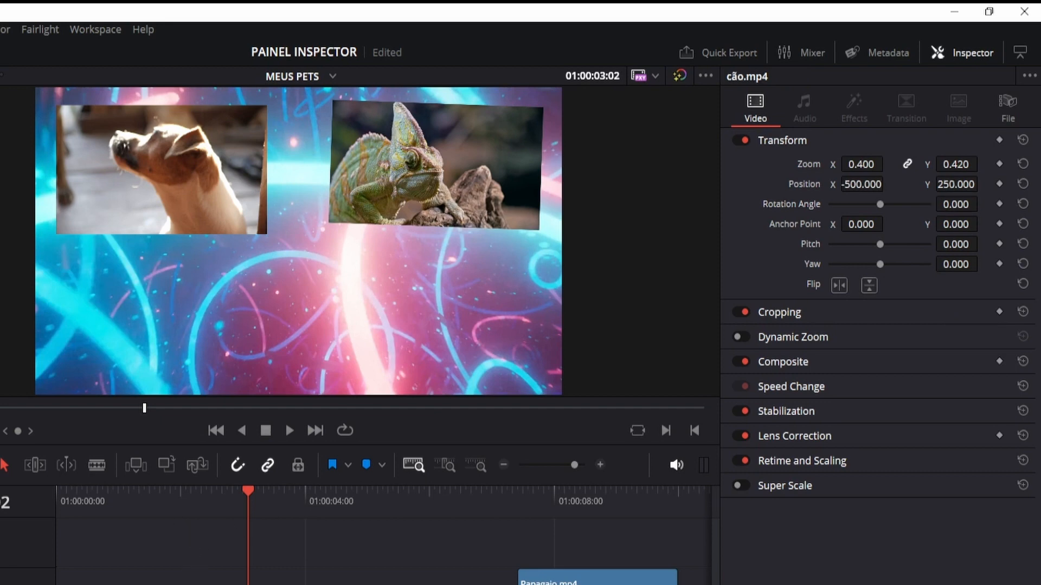
{"action": "left_click", "coordinate": [954, 204]}
{"action": "type", "text": "-2"}
{"action": "key", "text": "Return"}
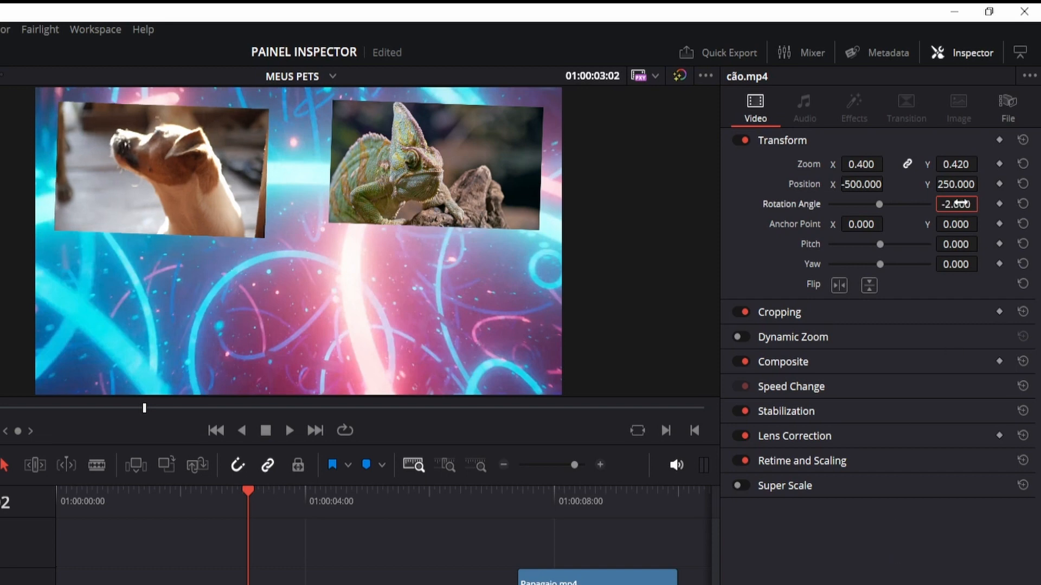
{"action": "type", "text": "2"}
{"action": "key", "text": "Return"}
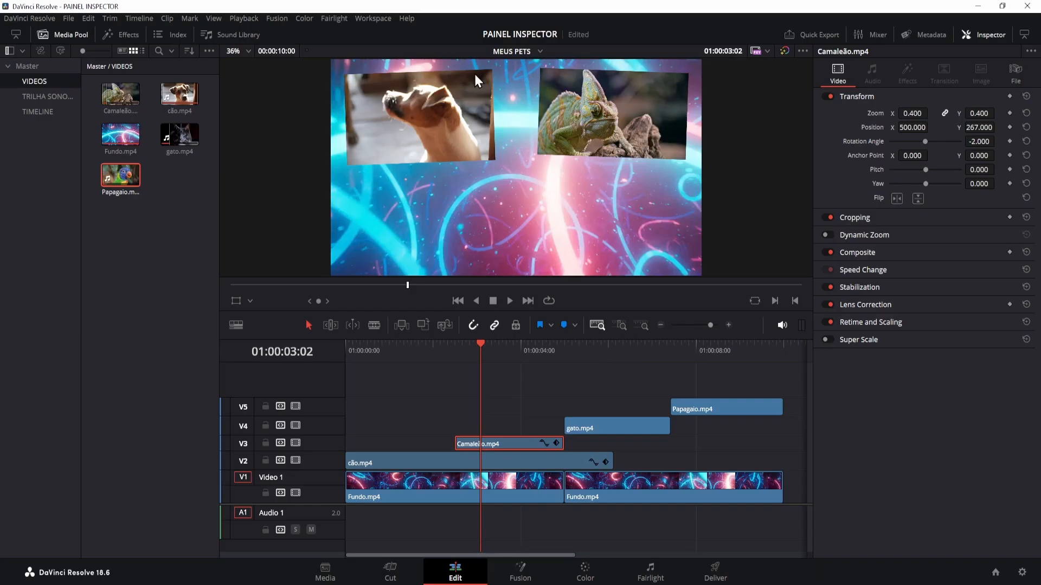
At 01:00:05:06, set gato.mp4's linked zoom to 0.4 and its position to X -496 and Y -275
{"action": "left_click_drag", "start_coordinate": [367, 342], "coordinate": [573, 366]}
{"action": "left_click", "coordinate": [912, 113]}
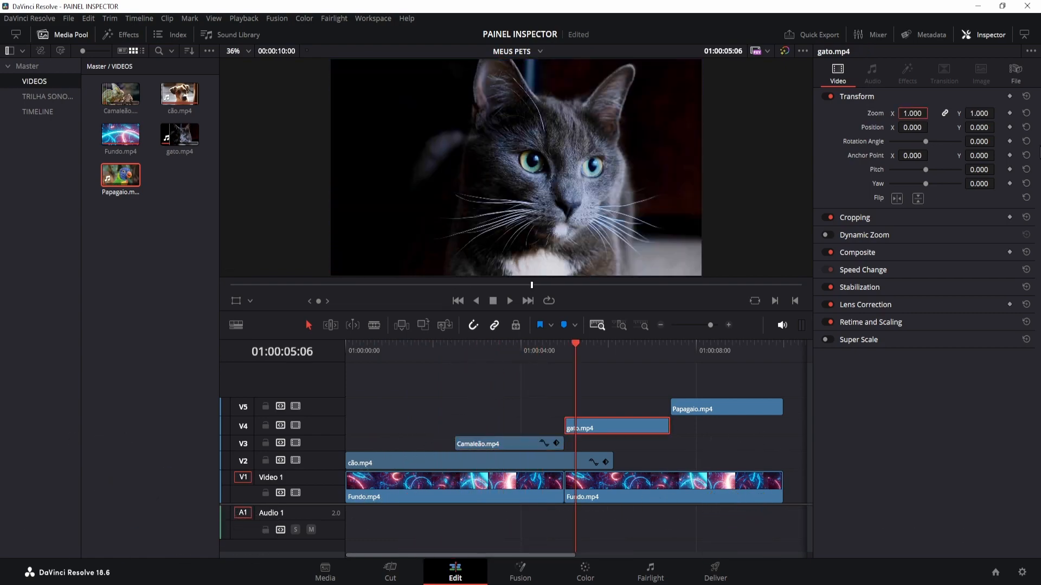
{"action": "type", "text": ".4"}
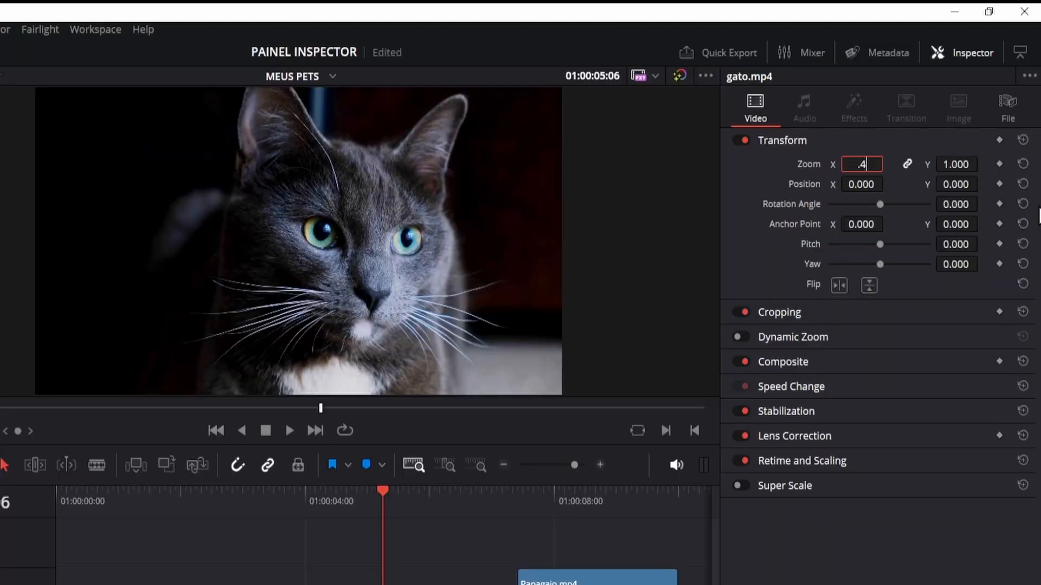
{"action": "key", "text": "Return"}
{"action": "left_click_drag", "start_coordinate": [861, 185], "coordinate": [591, 184]}
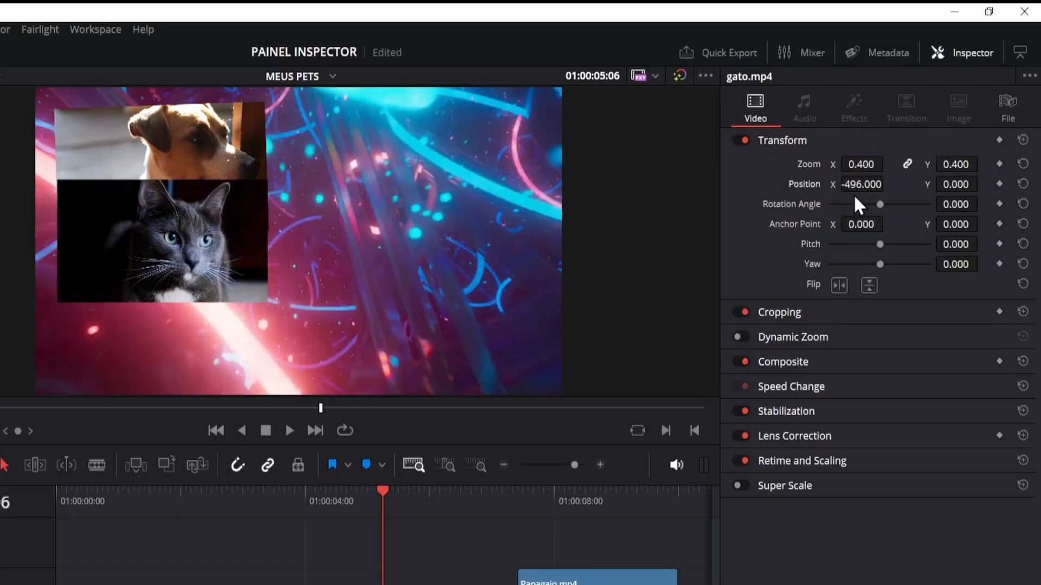
{"action": "left_click_drag", "start_coordinate": [956, 185], "coordinate": [806, 185]}
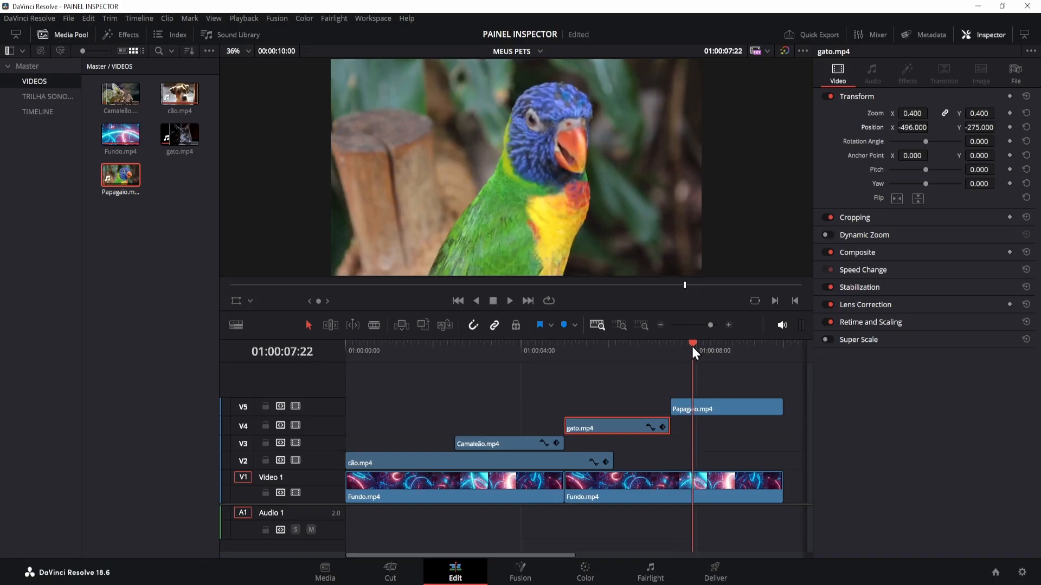
Set Papagaio.mp4's zoom to 0.4 and position to X 500 and Y -250, and scrub the timeline to preview all clips
{"action": "left_click_drag", "start_coordinate": [692, 345], "coordinate": [688, 346]}
{"action": "left_click", "coordinate": [705, 409]}
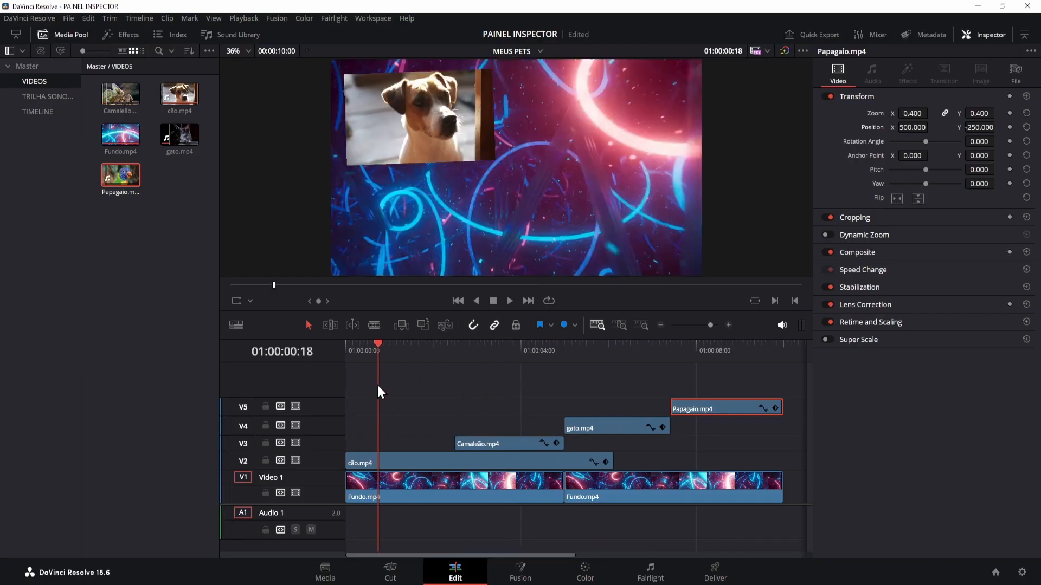
{"action": "left_click_drag", "start_coordinate": [376, 383], "coordinate": [585, 392]}
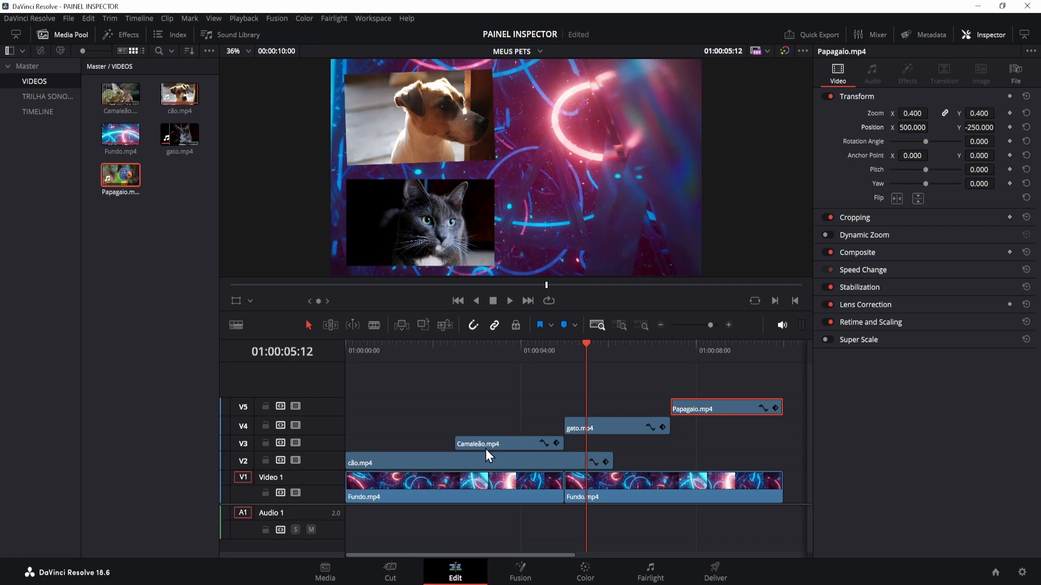
{"action": "left_click_drag", "start_coordinate": [586, 345], "coordinate": [704, 347]}
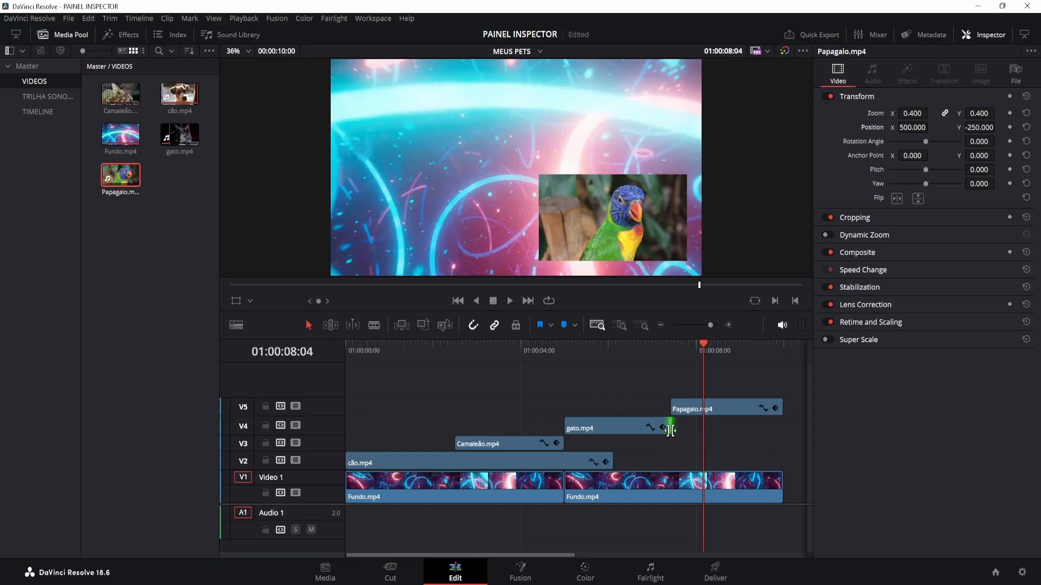
Extend gato.mp4 and Camaleão.mp4 on the timeline to the end of Papagaio.mp4
{"action": "left_click_drag", "start_coordinate": [670, 429], "coordinate": [782, 429]}
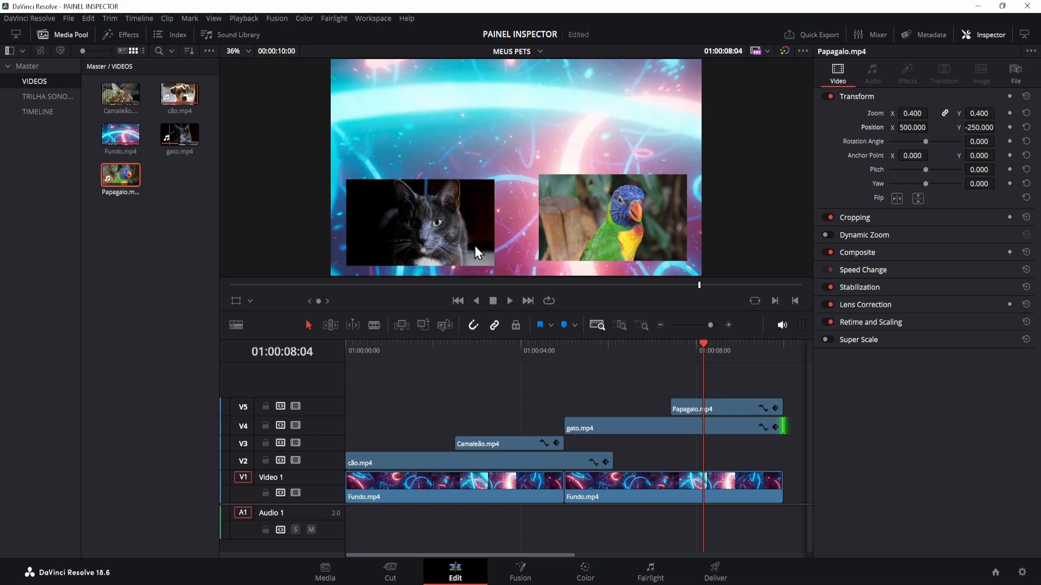
{"action": "left_click", "coordinate": [512, 445]}
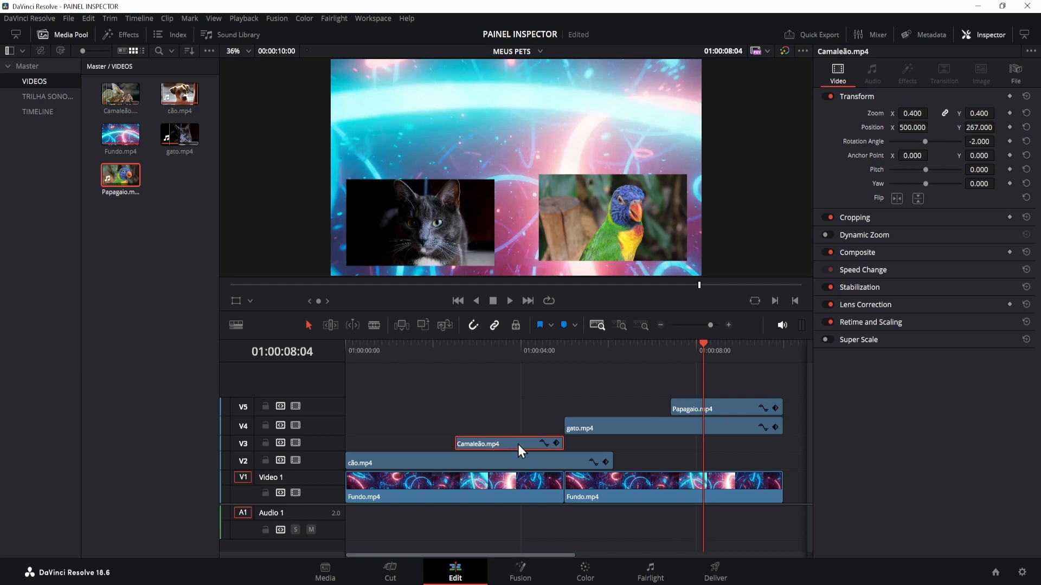
{"action": "left_click_drag", "start_coordinate": [562, 443], "coordinate": [782, 444]}
Set Papagaio.mp4's Y position to -275 so the parrot lines up with the cat clip
{"action": "left_click_drag", "start_coordinate": [542, 343], "coordinate": [683, 369]}
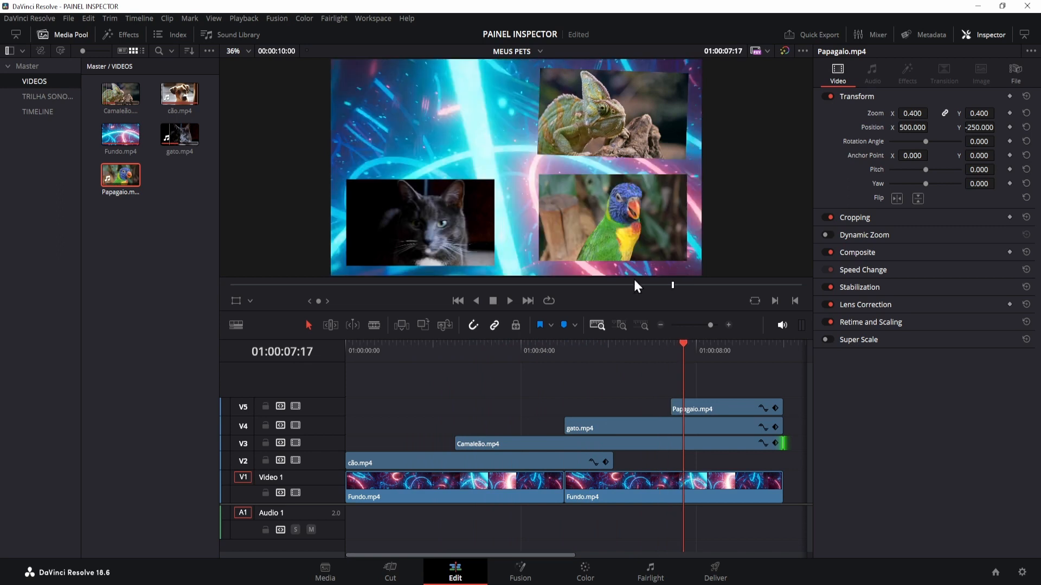
{"action": "left_click", "coordinate": [712, 409]}
{"action": "left_click_drag", "start_coordinate": [991, 132], "coordinate": [979, 132]}
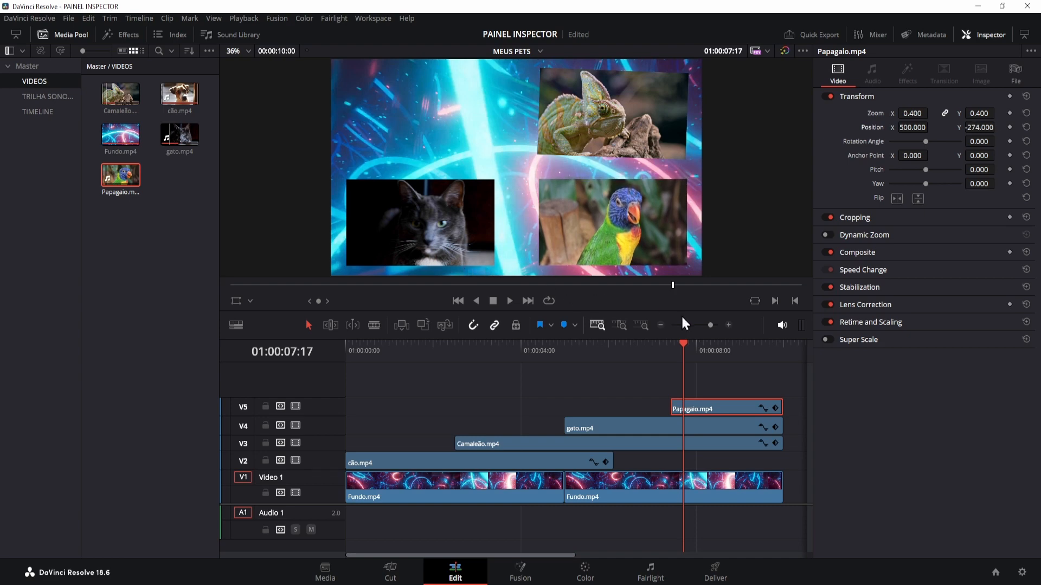
{"action": "left_click_drag", "start_coordinate": [682, 349], "coordinate": [643, 343]}
{"action": "left_click", "coordinate": [611, 427]}
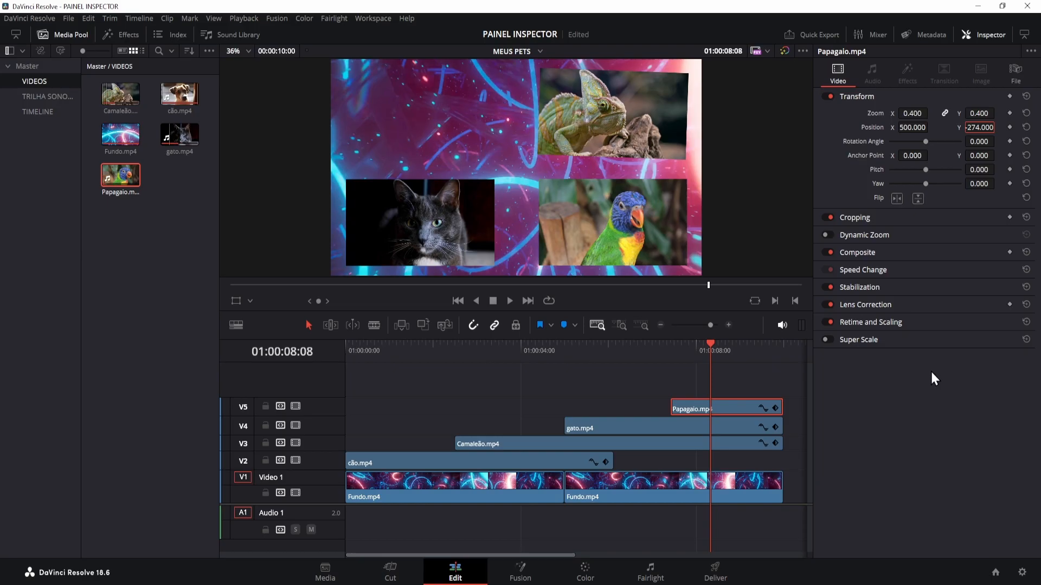
{"action": "type", "text": "-"}
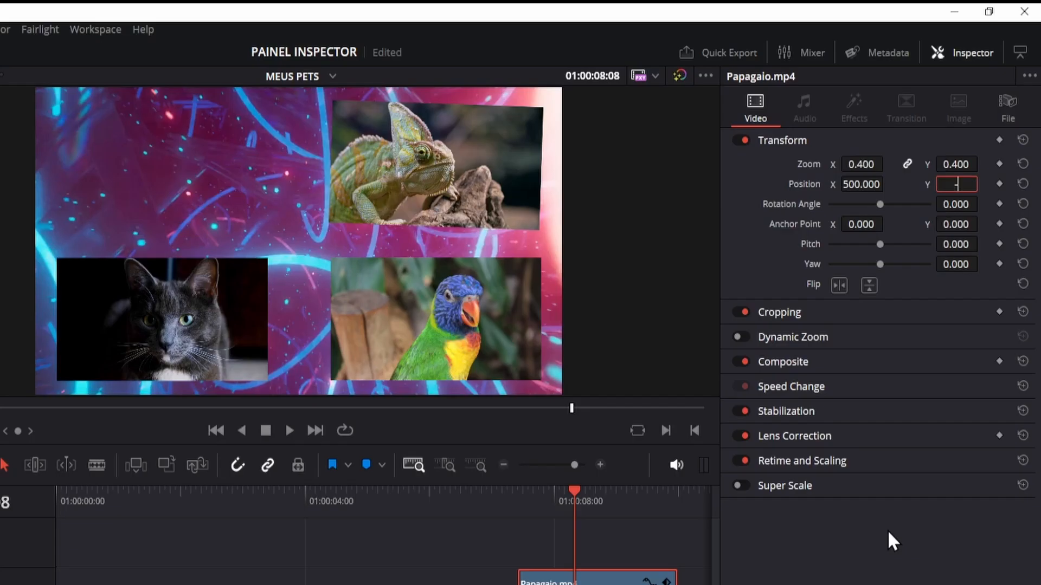
{"action": "type", "text": "275"}
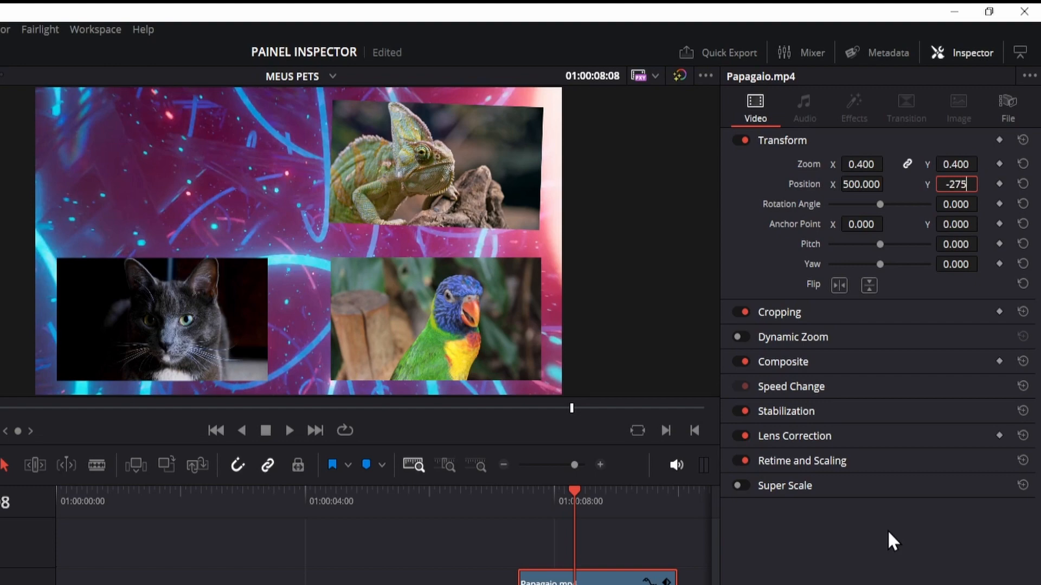
{"action": "key", "text": "Return"}
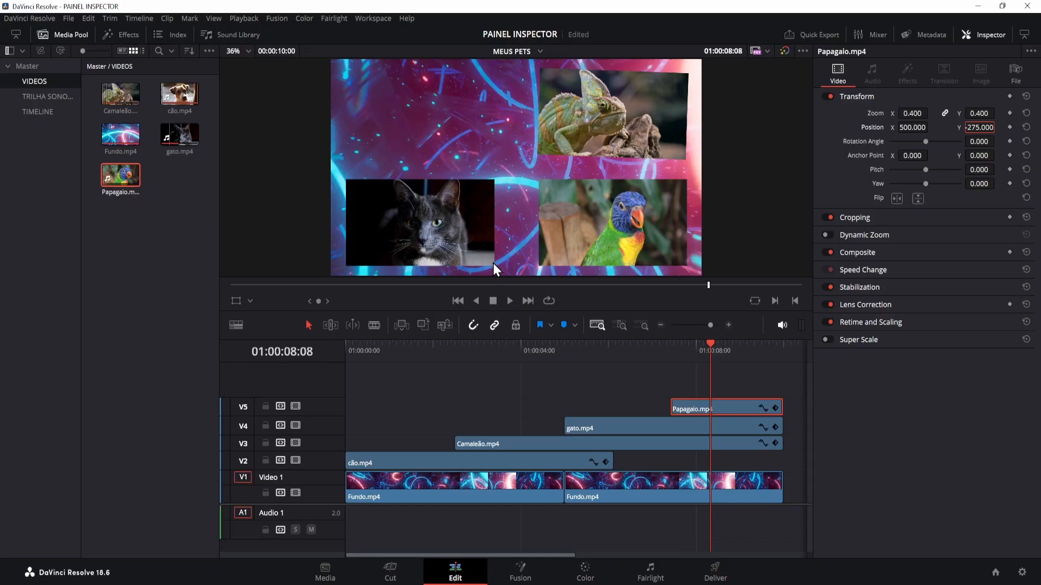
Select cão.mp4 on the timeline, collapse its Transform settings and expand its Speed Change settings
{"action": "left_click_drag", "start_coordinate": [603, 356], "coordinate": [499, 353]}
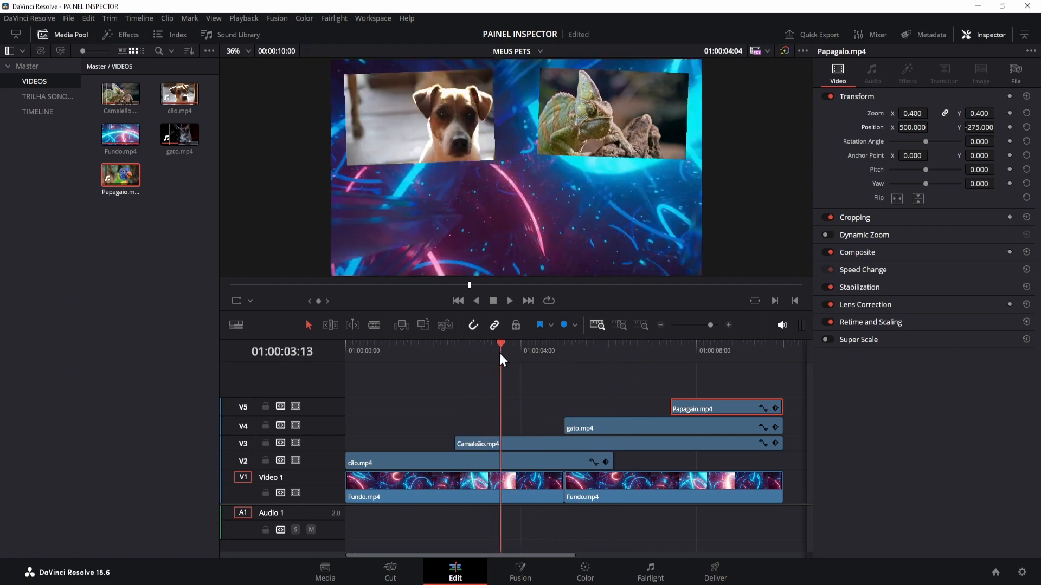
{"action": "left_click", "coordinate": [564, 464]}
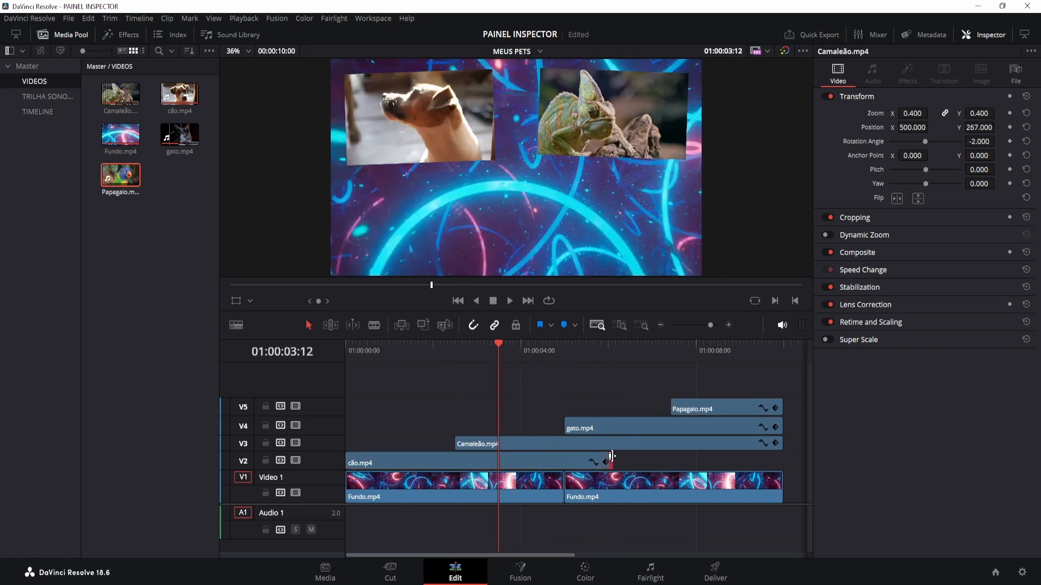
{"action": "left_click", "coordinate": [610, 456]}
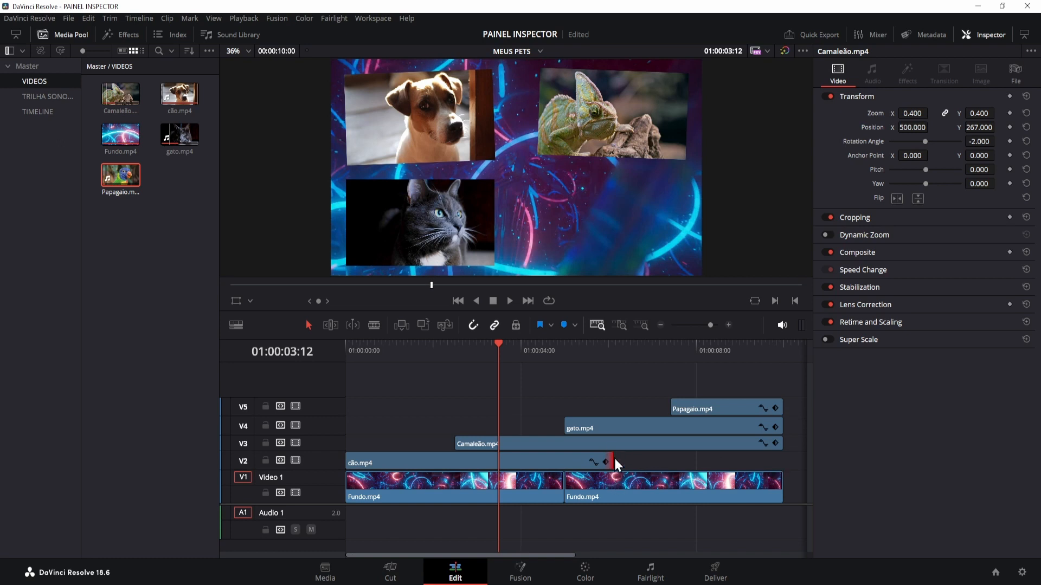
{"action": "left_click", "coordinate": [565, 463]}
{"action": "left_click", "coordinate": [850, 98]}
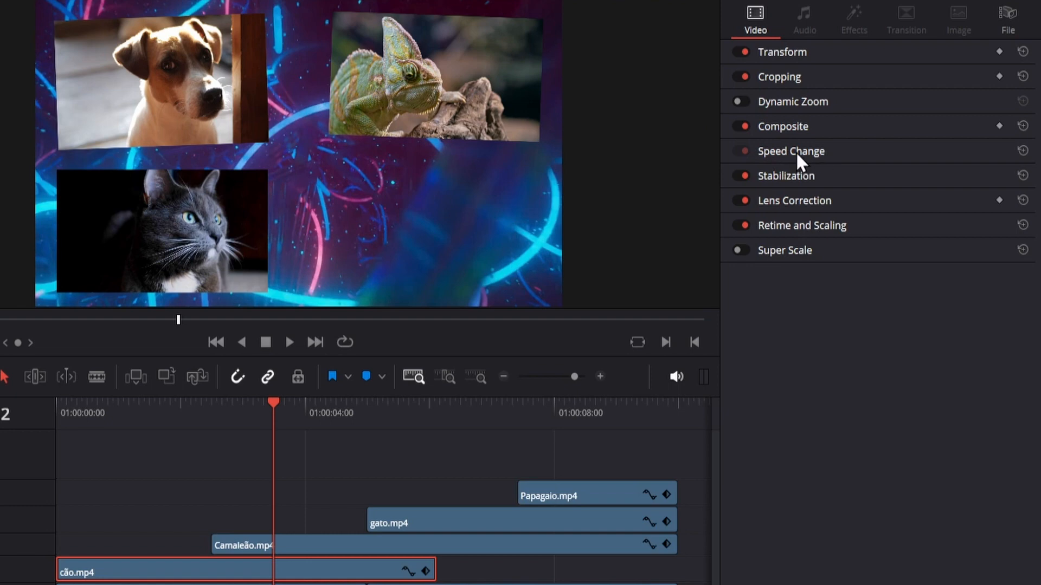
{"action": "left_click", "coordinate": [796, 151]}
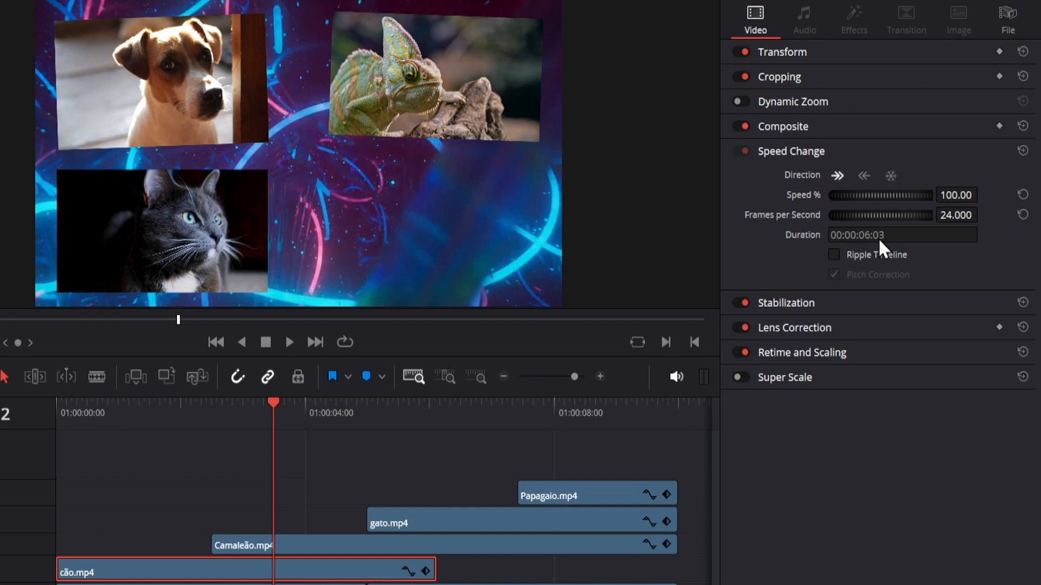
Try a speed of 242% on cão.mp4, preview it with the Video 1 track disabled, and undo both changes
{"action": "left_click_drag", "start_coordinate": [962, 195], "coordinate": [1019, 195]}
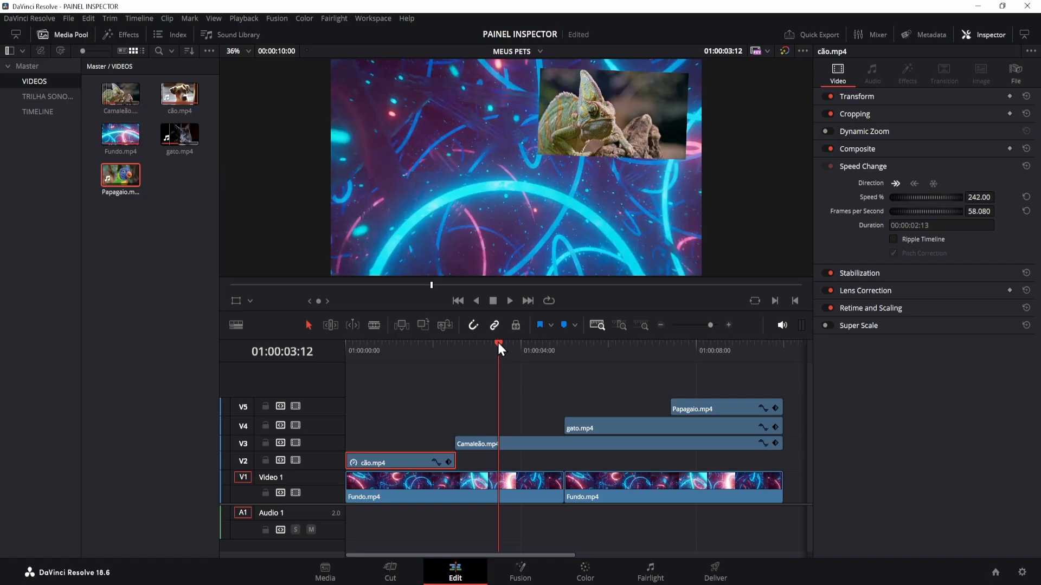
{"action": "left_click_drag", "start_coordinate": [271, 399], "coordinate": [54, 425]}
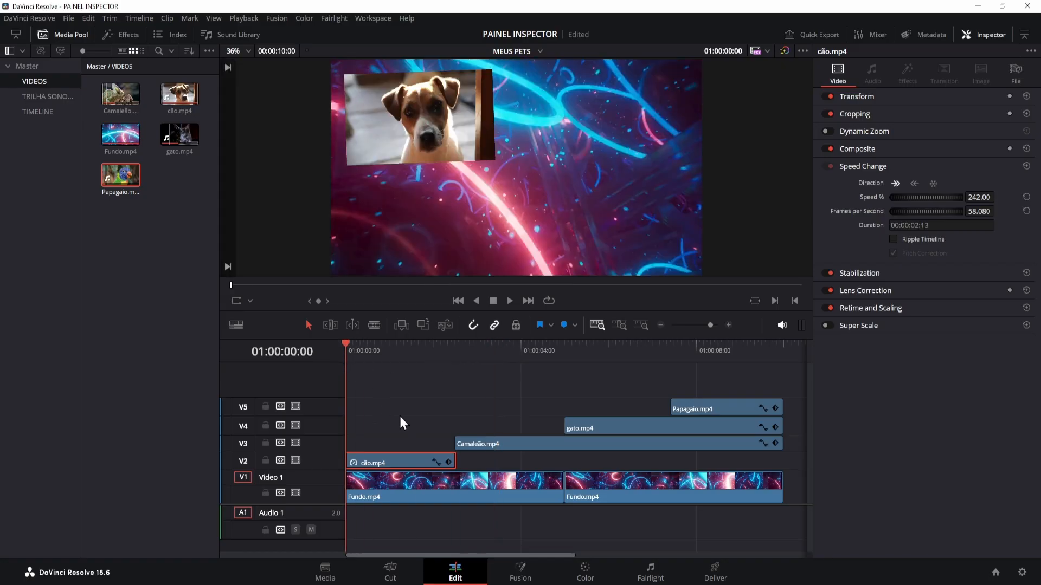
{"action": "key", "text": "shift+Right"}
{"action": "key", "text": "shift+Right"}
{"action": "left_click", "coordinate": [295, 492]}
{"action": "key", "text": "Home"}
{"action": "key", "text": "space"}
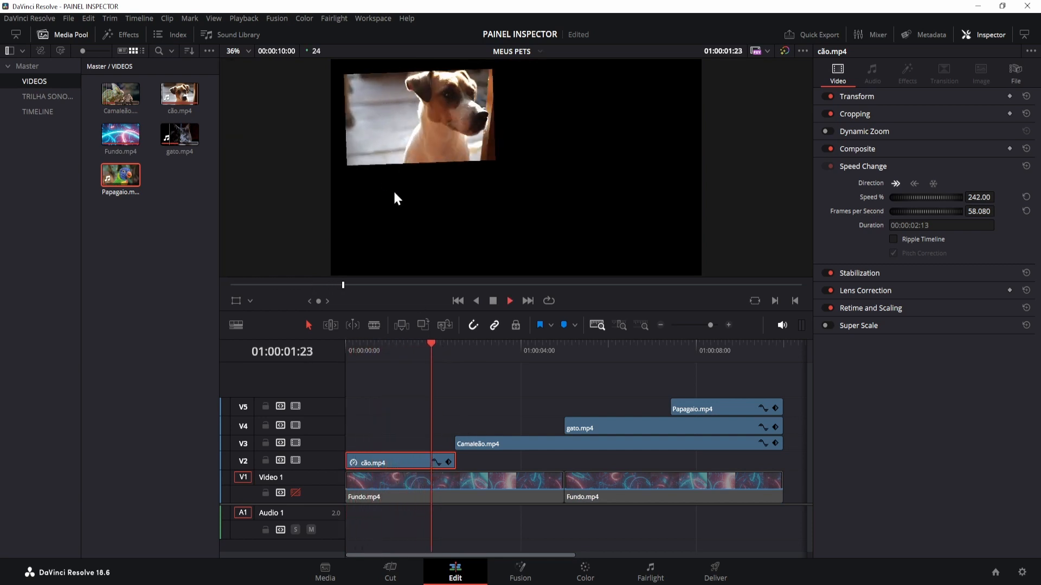
{"action": "key", "text": "space"}
{"action": "left_click_drag", "start_coordinate": [464, 343], "coordinate": [382, 344]}
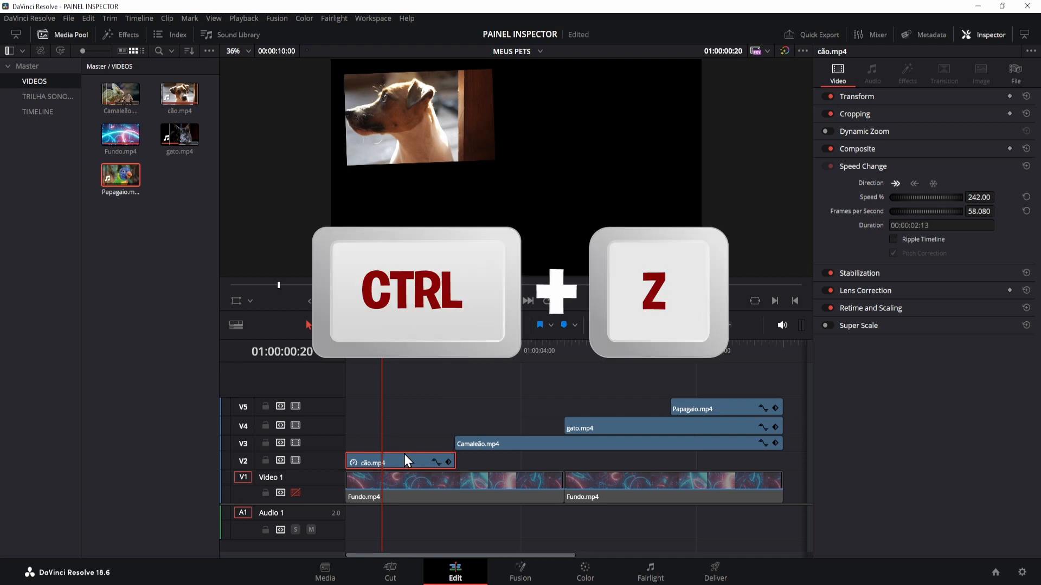
{"action": "key", "text": "ctrl+z"}
{"action": "key", "text": "ctrl+z"}
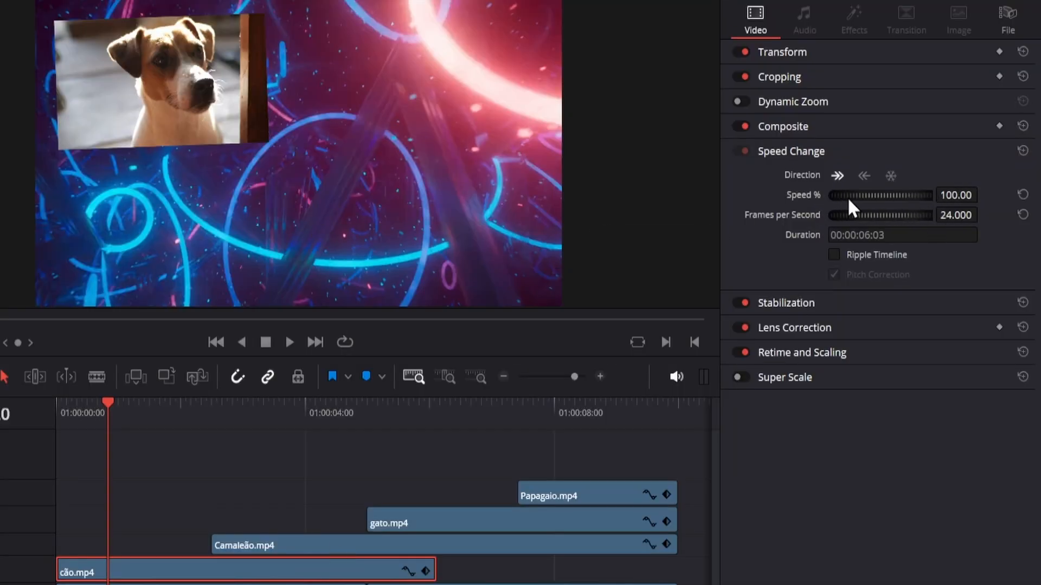
Set cão.mp4's speed to 50% and extend the clip to the end of the other clips
{"action": "left_click", "coordinate": [954, 194]}
{"action": "type", "text": "50"}
{"action": "key", "text": "Return"}
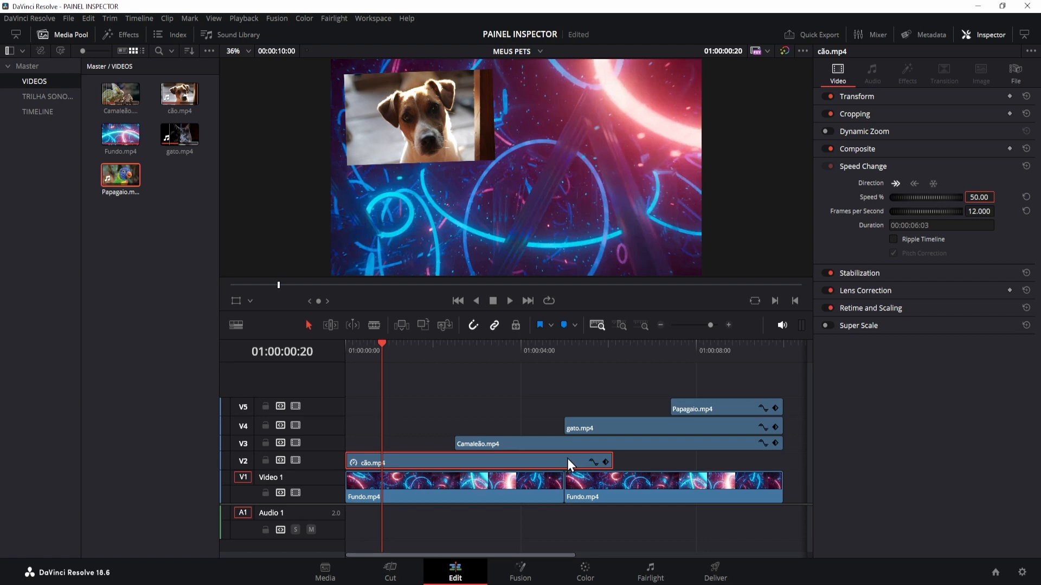
{"action": "left_click_drag", "start_coordinate": [612, 460], "coordinate": [782, 460]}
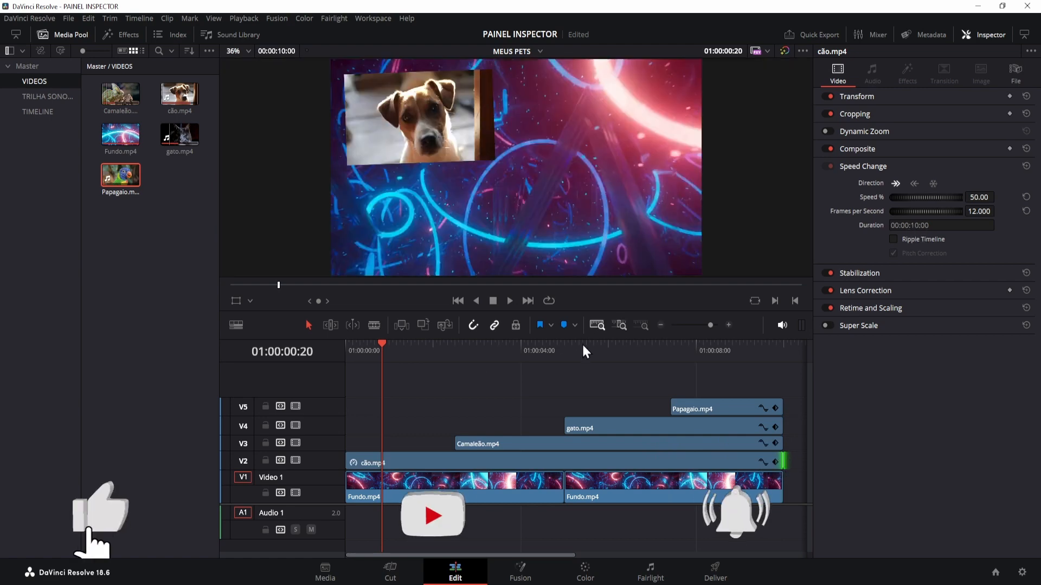
Play the timeline from the start and move the playhead to 01:00:08:01 to preview all four pet clips
{"action": "left_click", "coordinate": [359, 344]}
{"action": "key", "text": "Home"}
{"action": "key", "text": "space"}
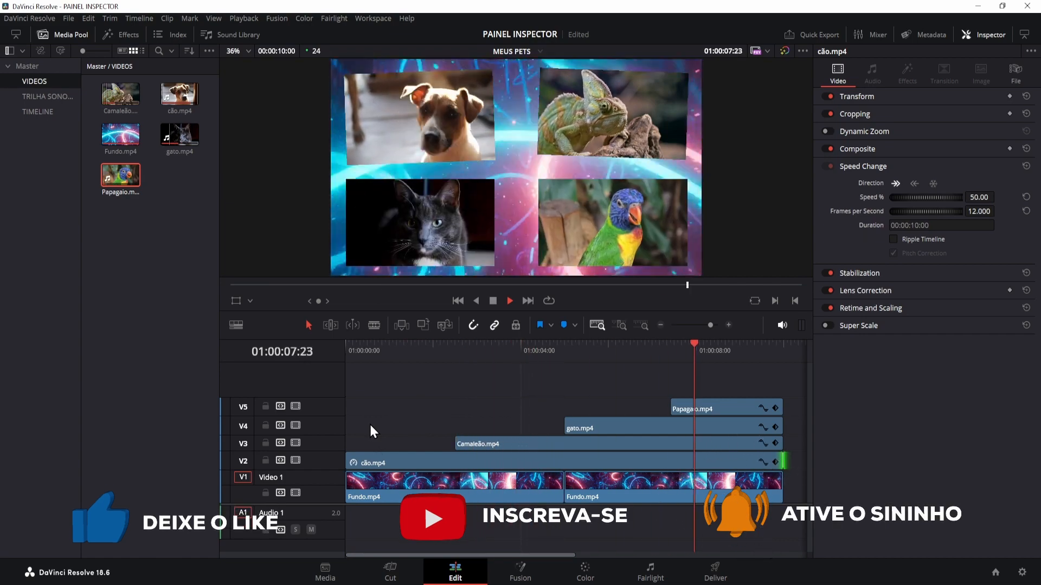
{"action": "left_click_drag", "start_coordinate": [649, 340], "coordinate": [697, 343]}
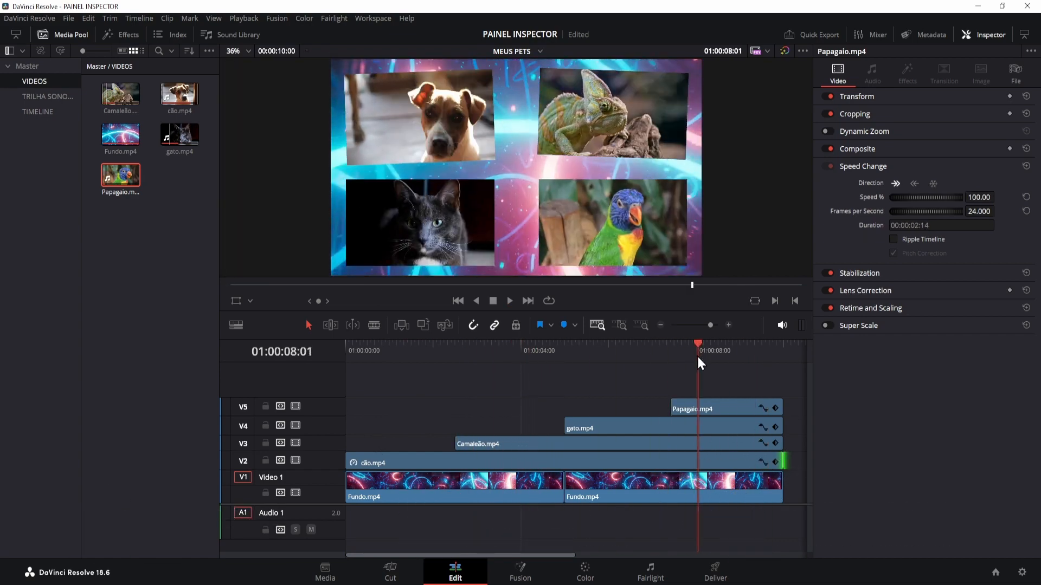
Select Papagaio.mp4, expand its Transform settings and show the on-screen transform handles in the viewer
{"action": "left_click", "coordinate": [685, 411]}
{"action": "left_click", "coordinate": [866, 97]}
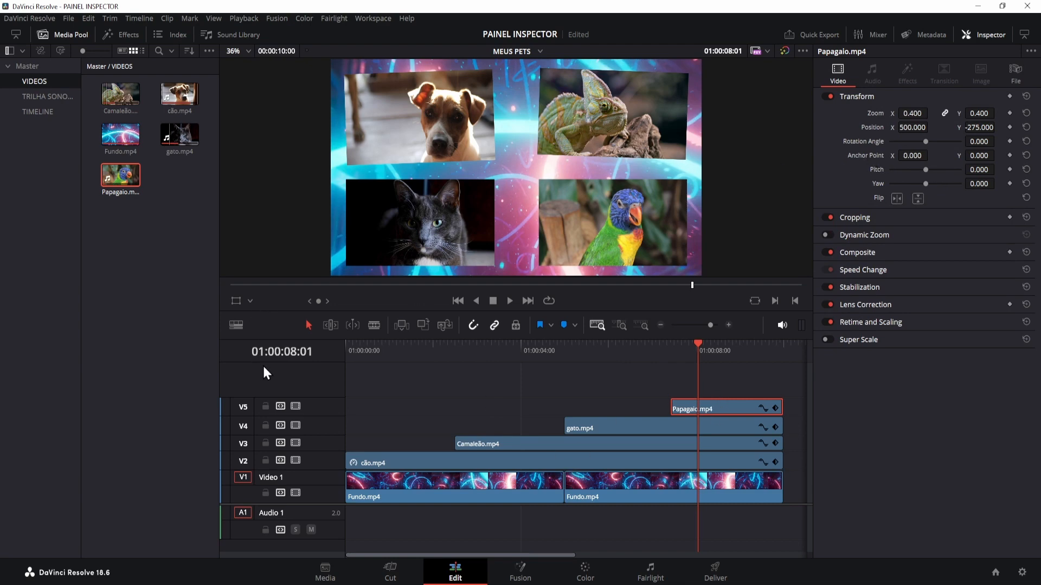
{"action": "left_click", "coordinate": [236, 301]}
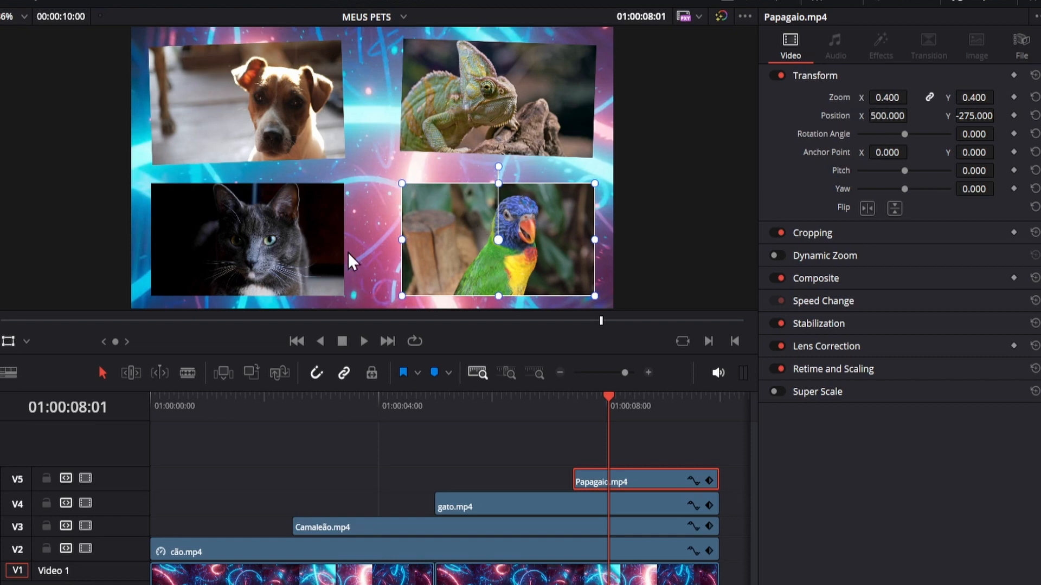
Try rotating and resizing Papagaio.mp4 with the on-screen handles, and undo the changes
{"action": "mouse_move", "coordinate": [498, 166]}
{"action": "left_mouse_down"}
{"action": "mouse_move", "coordinate": [509, 170]}
{"action": "mouse_move", "coordinate": [486, 171]}
{"action": "mouse_move", "coordinate": [513, 170]}
{"action": "mouse_move", "coordinate": [512, 145]}
{"action": "mouse_move", "coordinate": [500, 179]}
{"action": "left_mouse_up"}
{"action": "left_click_drag", "start_coordinate": [594, 184], "coordinate": [595, 239]}
{"action": "mouse_move", "coordinate": [498, 291]}
{"action": "left_mouse_down"}
{"action": "mouse_move", "coordinate": [496, 239]}
{"action": "mouse_move", "coordinate": [496, 281]}
{"action": "left_mouse_up"}
{"action": "key", "text": "ctrl+z"}
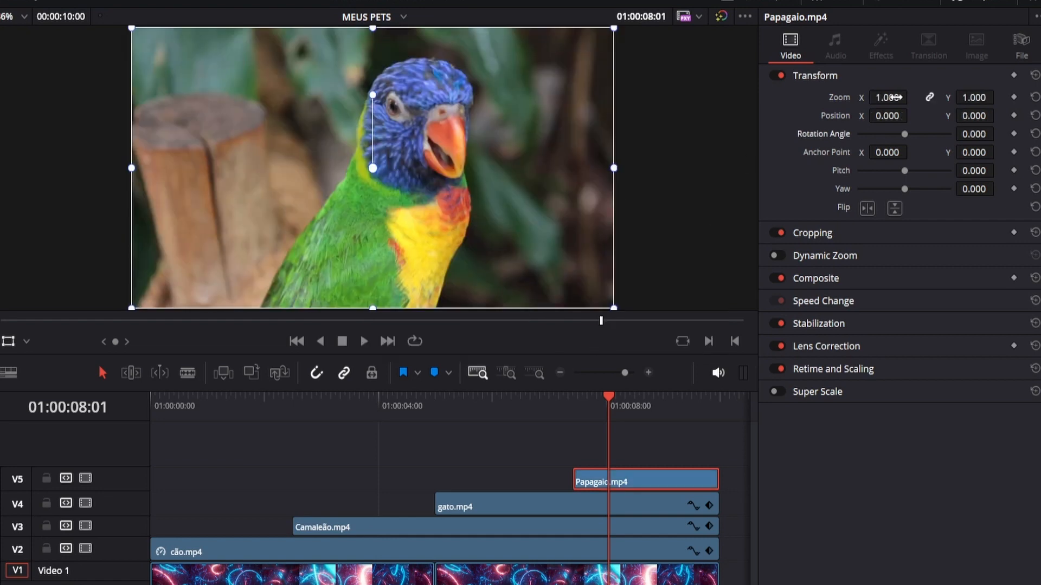
Set Papagaio.mp4's zoom to 0.4 and move it in the viewer to about X 488 and Y -272
{"action": "left_click_drag", "start_coordinate": [900, 97], "coordinate": [898, 97]}
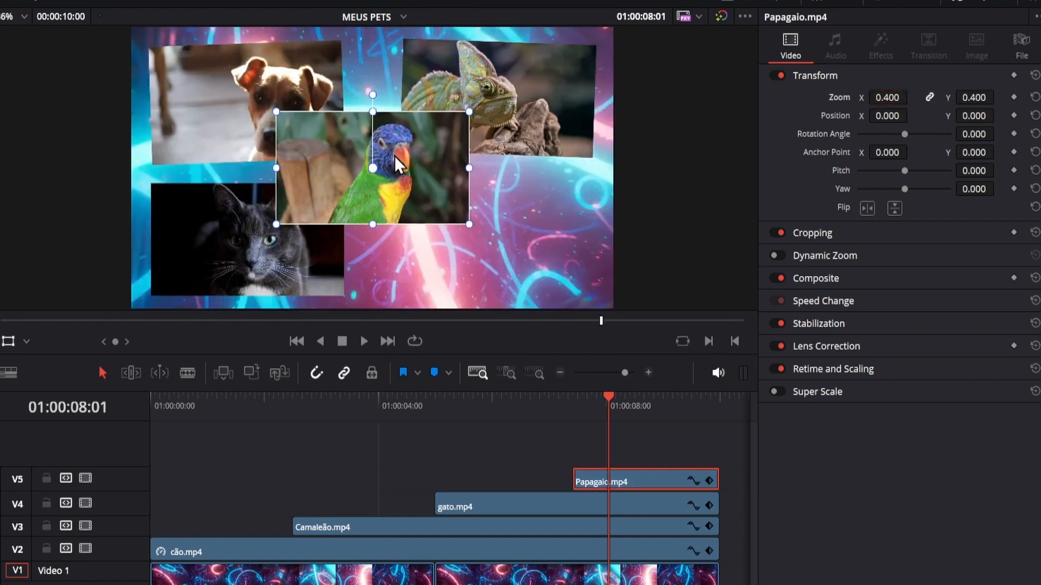
{"action": "left_click_drag", "start_coordinate": [394, 155], "coordinate": [517, 227]}
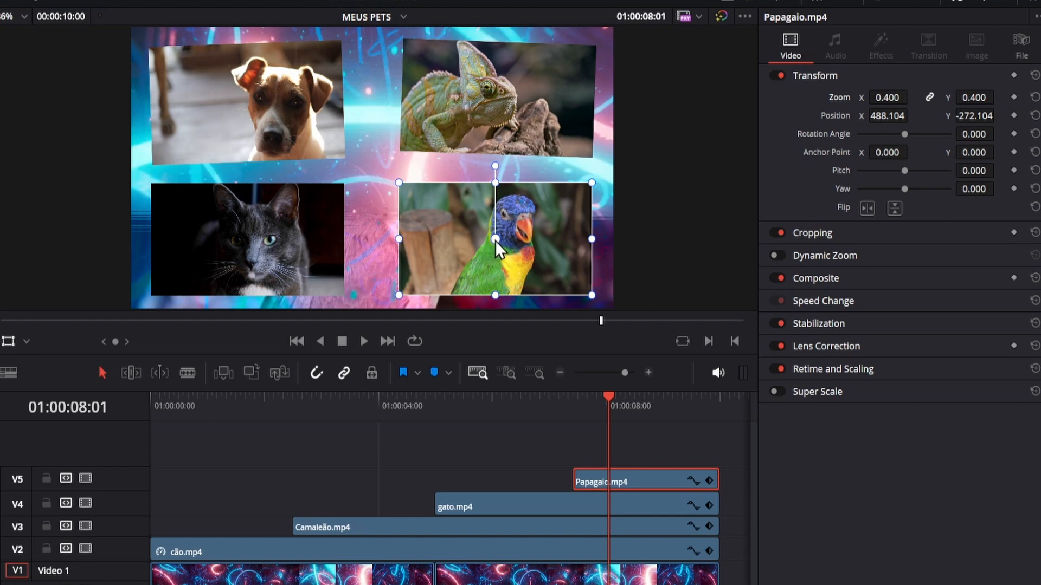
Try an anchor point X of 300 with rotation on Papagaio.mp4, and set the anchor point X to 0
{"action": "left_click_drag", "start_coordinate": [886, 152], "coordinate": [913, 151]}
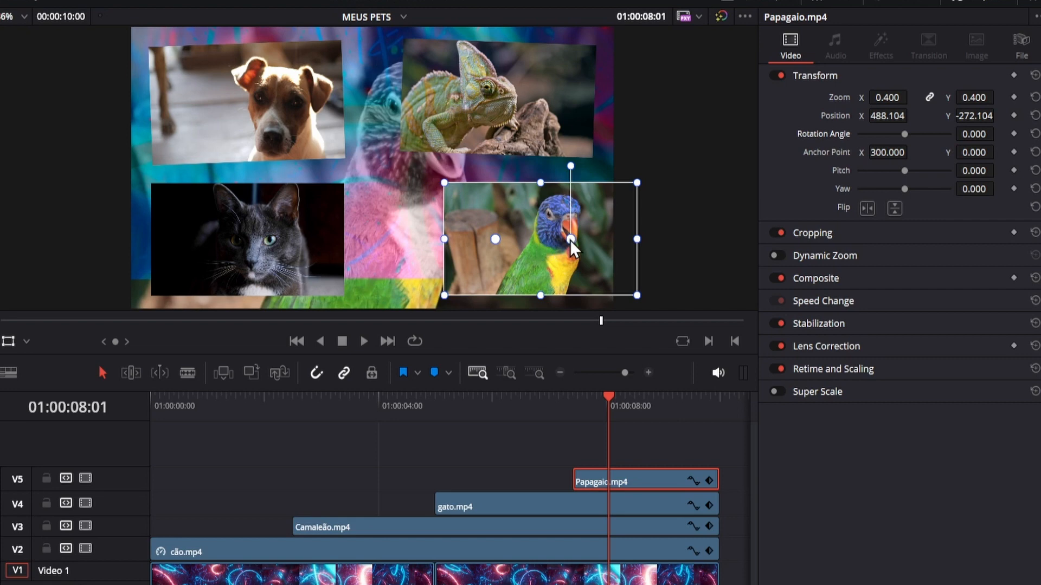
{"action": "mouse_move", "coordinate": [906, 138]}
{"action": "left_mouse_down"}
{"action": "mouse_move", "coordinate": [919, 135]}
{"action": "mouse_move", "coordinate": [903, 141]}
{"action": "left_mouse_up"}
{"action": "double_click", "coordinate": [903, 140]}
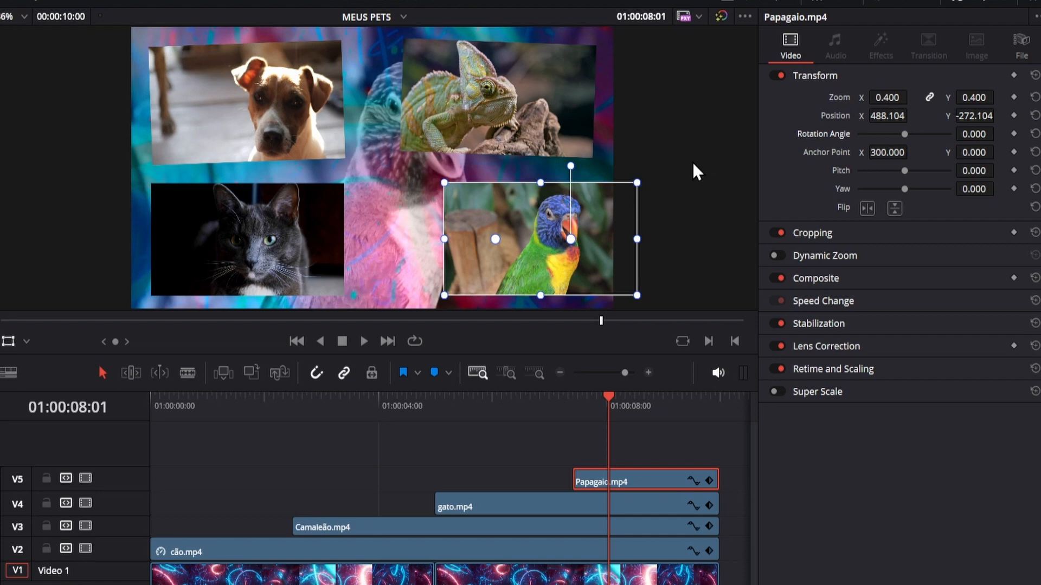
{"action": "left_click_drag", "start_coordinate": [571, 239], "coordinate": [492, 240]}
{"action": "left_click", "coordinate": [887, 153]}
{"action": "type", "text": "0"}
{"action": "key", "text": "Return"}
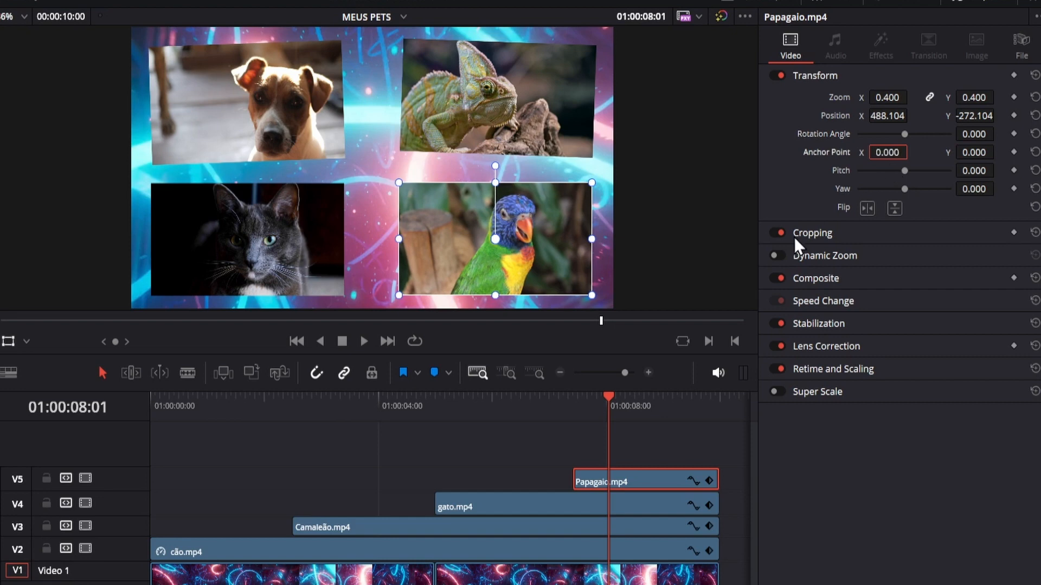
Set Papagaio.mp4's pitch to -0.149 and isolate the clip by disabling video tracks V1 to V4 and hiding the transform handles
{"action": "mouse_move", "coordinate": [904, 172]}
{"action": "left_mouse_down"}
{"action": "mouse_move", "coordinate": [895, 178]}
{"action": "mouse_move", "coordinate": [900, 171]}
{"action": "left_mouse_up"}
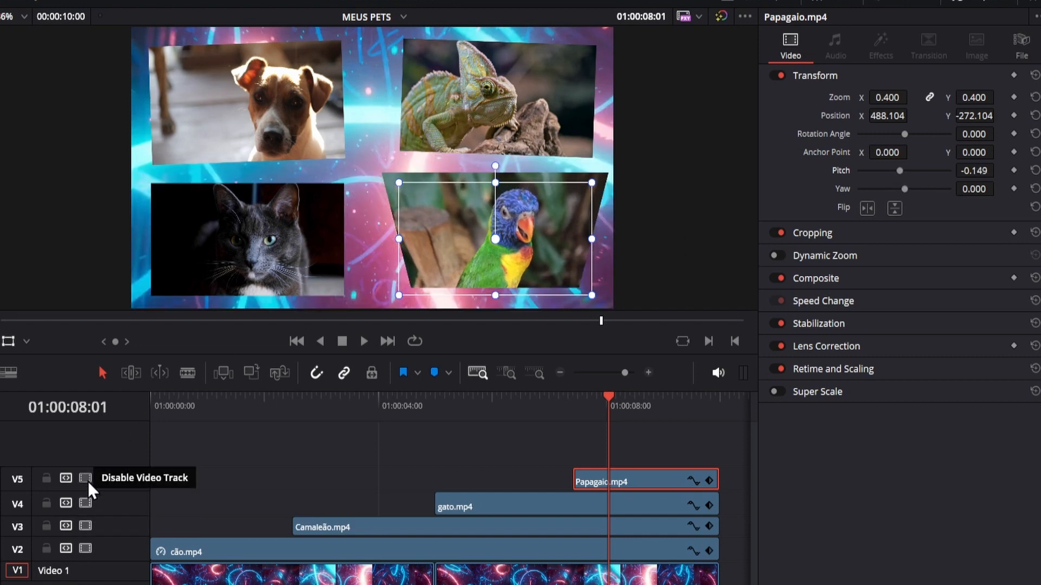
{"action": "left_click", "coordinate": [85, 503]}
{"action": "left_click", "coordinate": [85, 549]}
{"action": "left_click", "coordinate": [86, 526]}
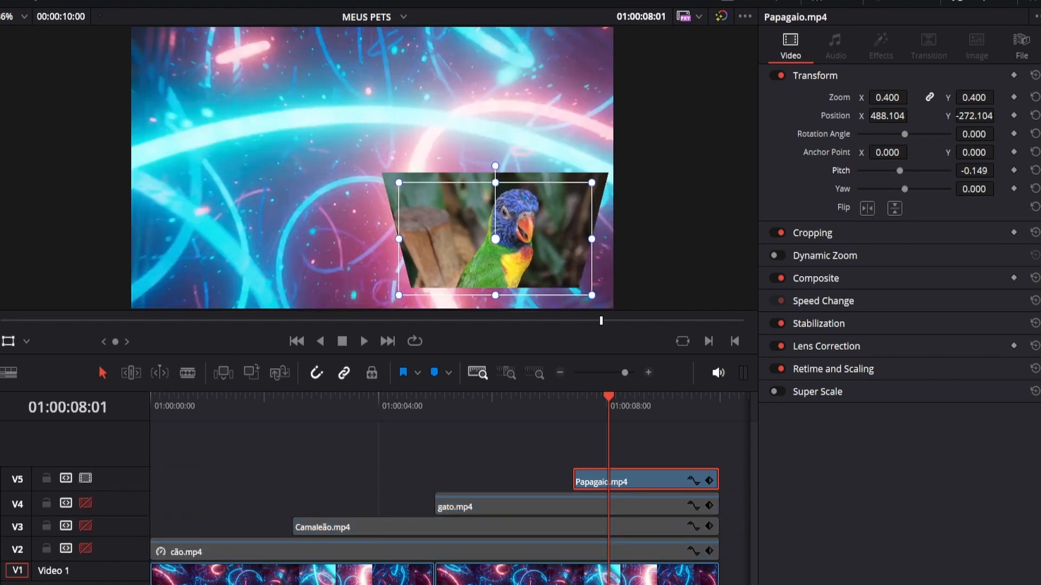
{"action": "left_click", "coordinate": [85, 582]}
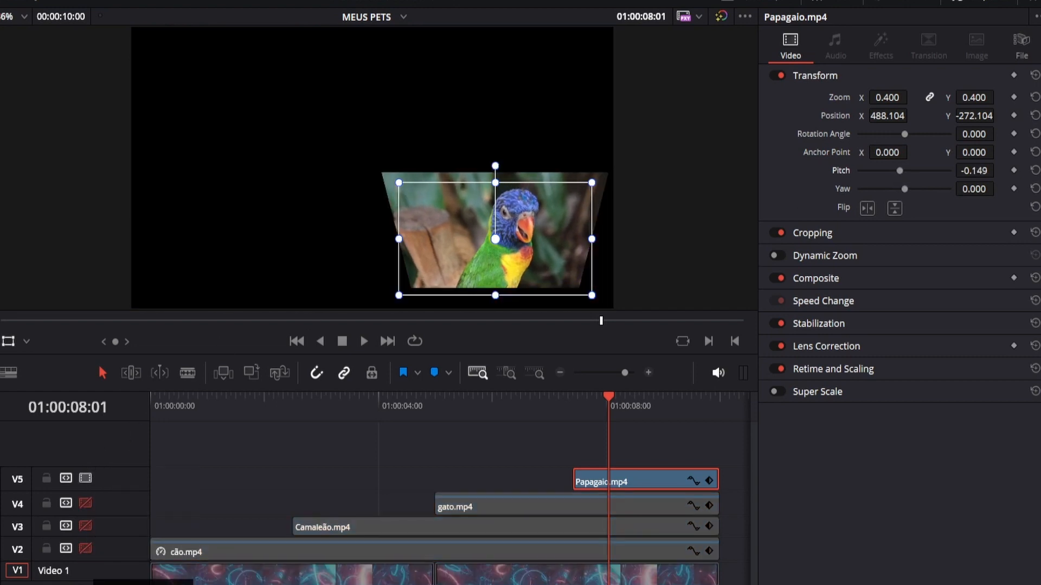
{"action": "left_click", "coordinate": [9, 343]}
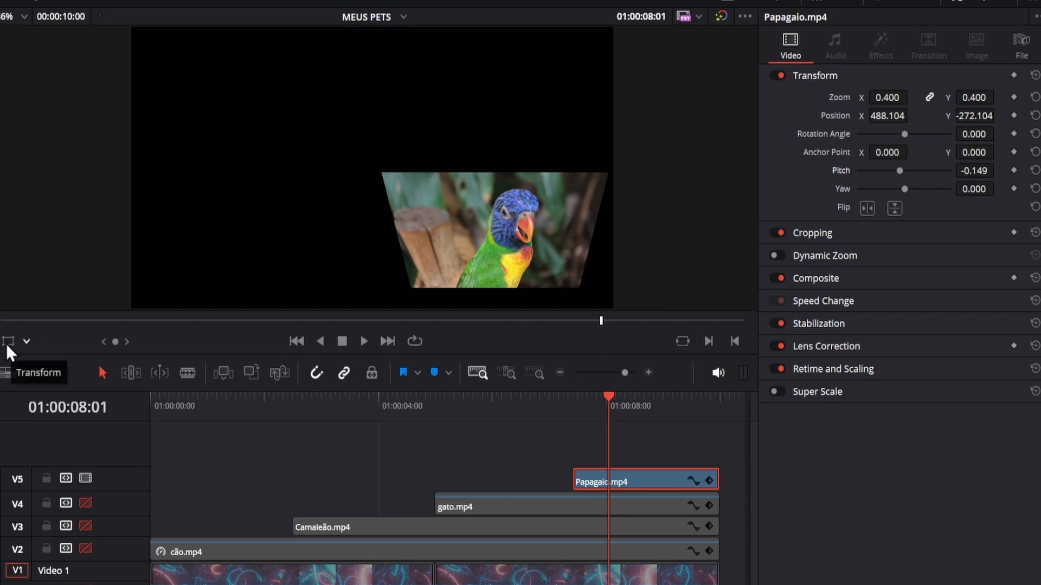
Try a pitch of 0.172 on Papagaio.mp4, reset the pitch, and set the yaw to 0.172
{"action": "left_click_drag", "start_coordinate": [898, 172], "coordinate": [910, 172]}
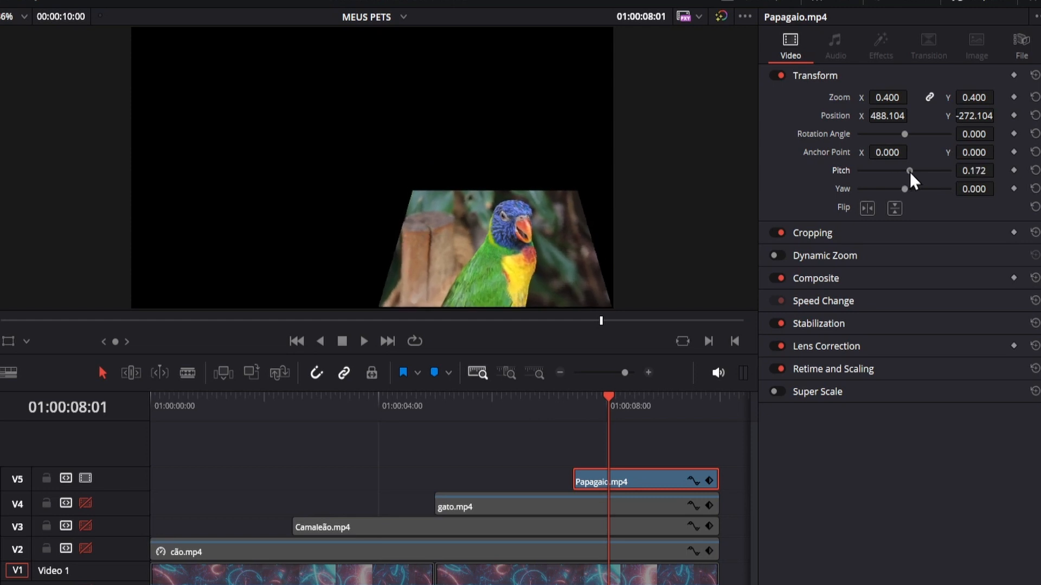
{"action": "left_click", "coordinate": [1034, 170]}
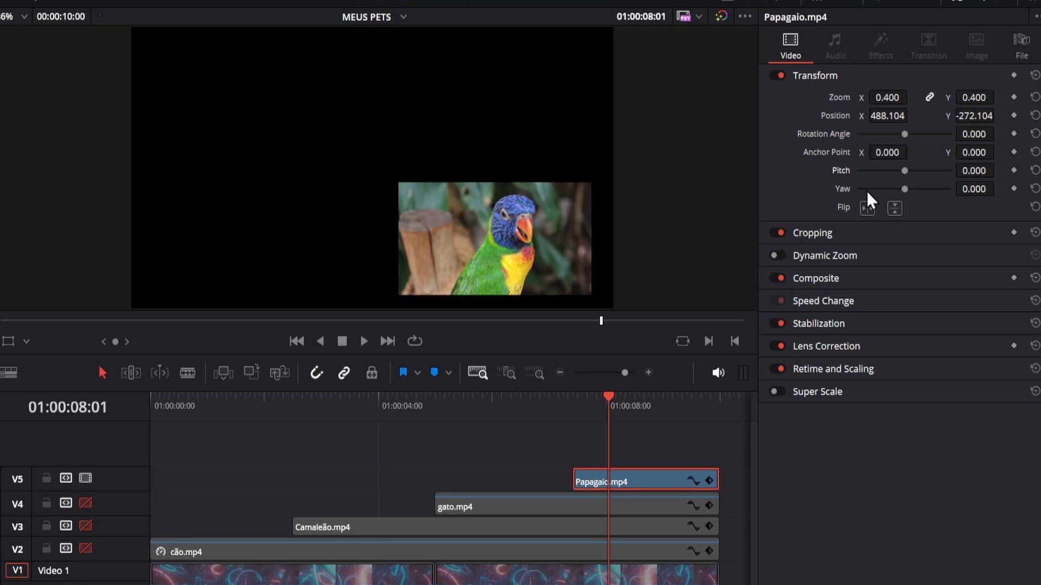
{"action": "mouse_move", "coordinate": [902, 189]}
{"action": "left_mouse_down"}
{"action": "mouse_move", "coordinate": [892, 189]}
{"action": "mouse_move", "coordinate": [910, 190]}
{"action": "left_mouse_up"}
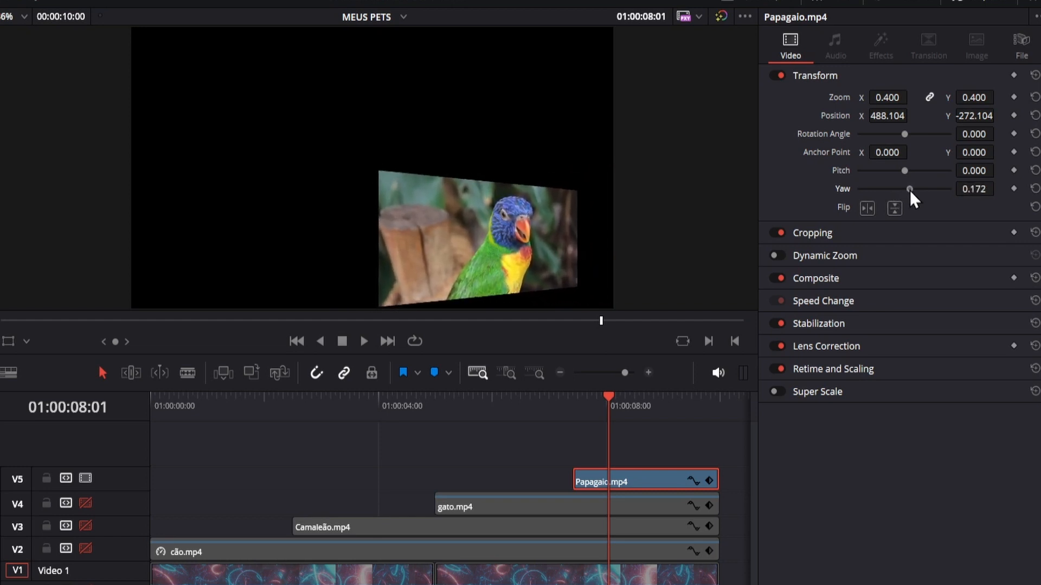
Reset Papagaio.mp4's yaw, and try flipping the clip horizontally and vertically before restoring its original orientation
{"action": "left_click", "coordinate": [1034, 189]}
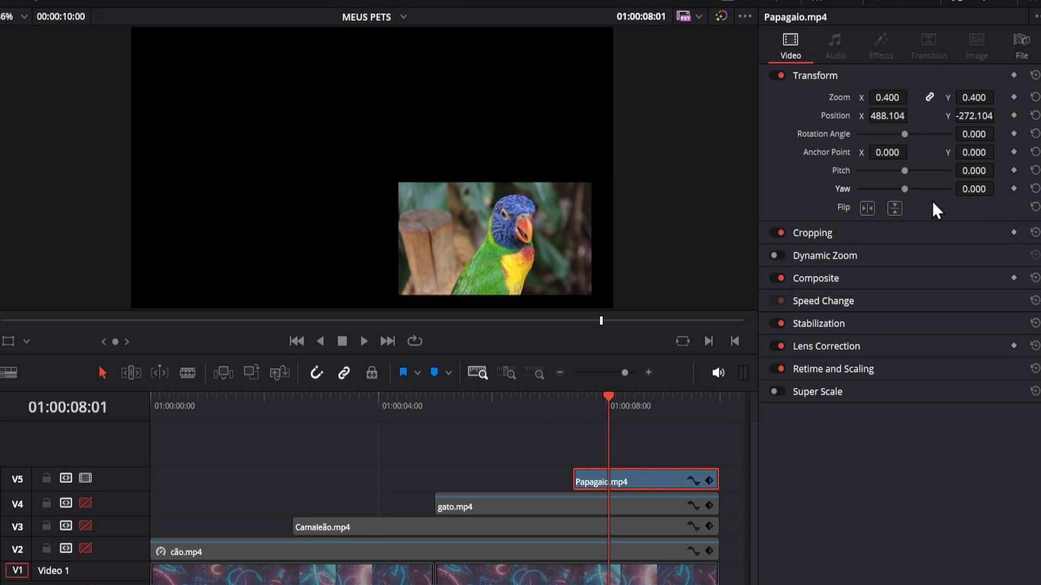
{"action": "left_click", "coordinate": [865, 207]}
{"action": "left_click", "coordinate": [866, 208]}
{"action": "left_click", "coordinate": [867, 208]}
{"action": "left_click", "coordinate": [867, 209]}
{"action": "left_click", "coordinate": [896, 209]}
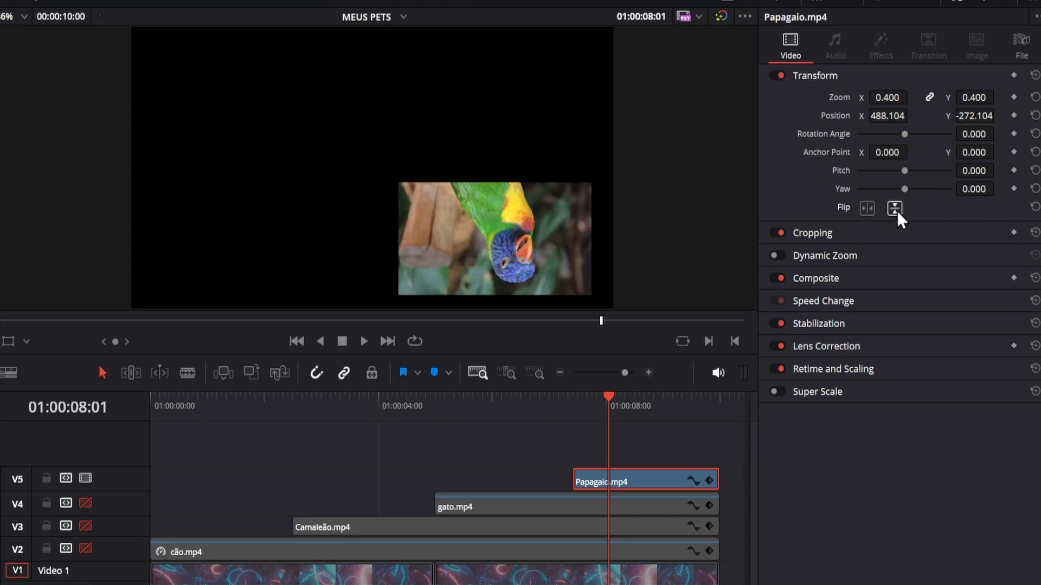
{"action": "left_click", "coordinate": [895, 209]}
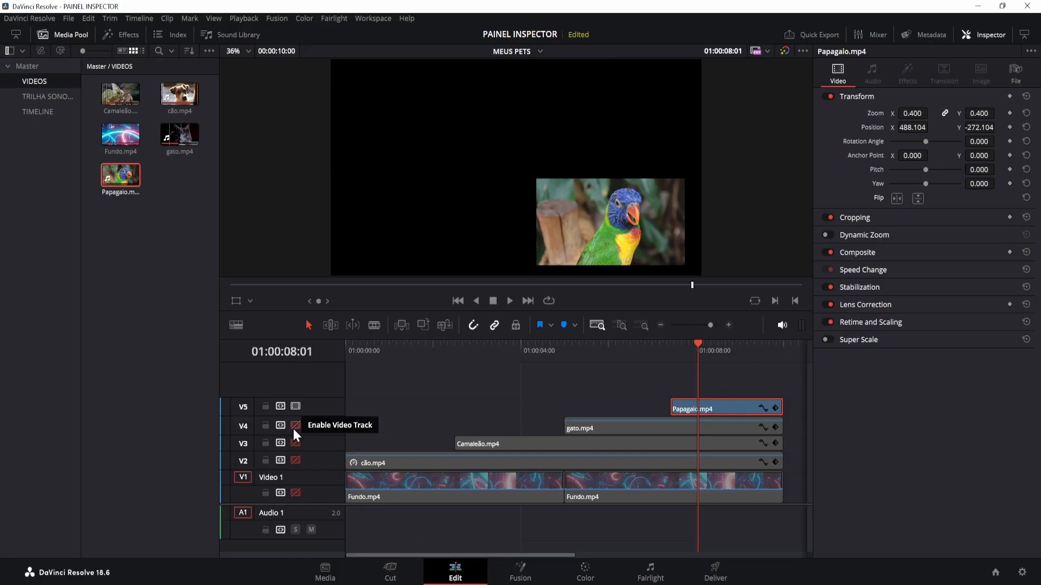
Enable video tracks V1 to V4 again and move the playhead to the start of the timeline
{"action": "left_click", "coordinate": [295, 425]}
{"action": "left_click", "coordinate": [295, 444]}
{"action": "left_click", "coordinate": [296, 460]}
{"action": "left_click", "coordinate": [295, 493]}
{"action": "left_click", "coordinate": [601, 349]}
{"action": "left_click", "coordinate": [345, 369]}
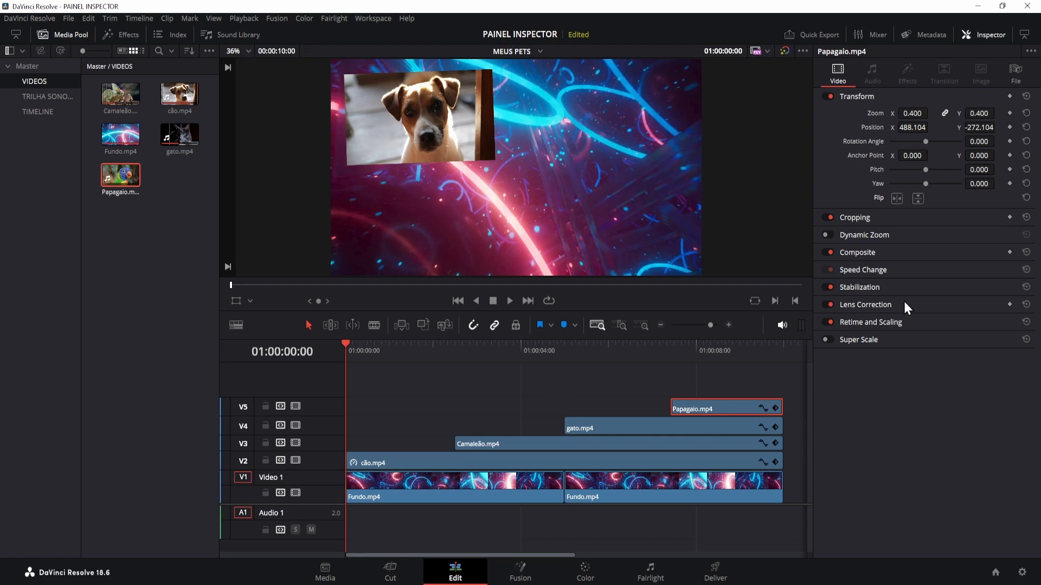
Set the composite opacity of both Fundo.mp4 clips on V1 to 30 and play the timeline from the start
{"action": "left_click", "coordinate": [605, 349]}
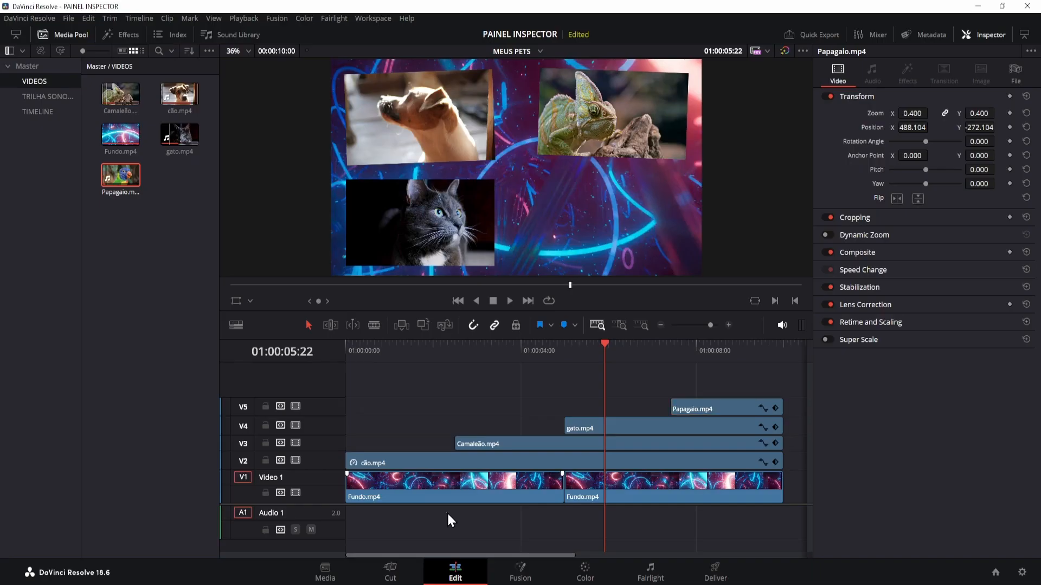
{"action": "left_click_drag", "start_coordinate": [446, 511], "coordinate": [639, 492]}
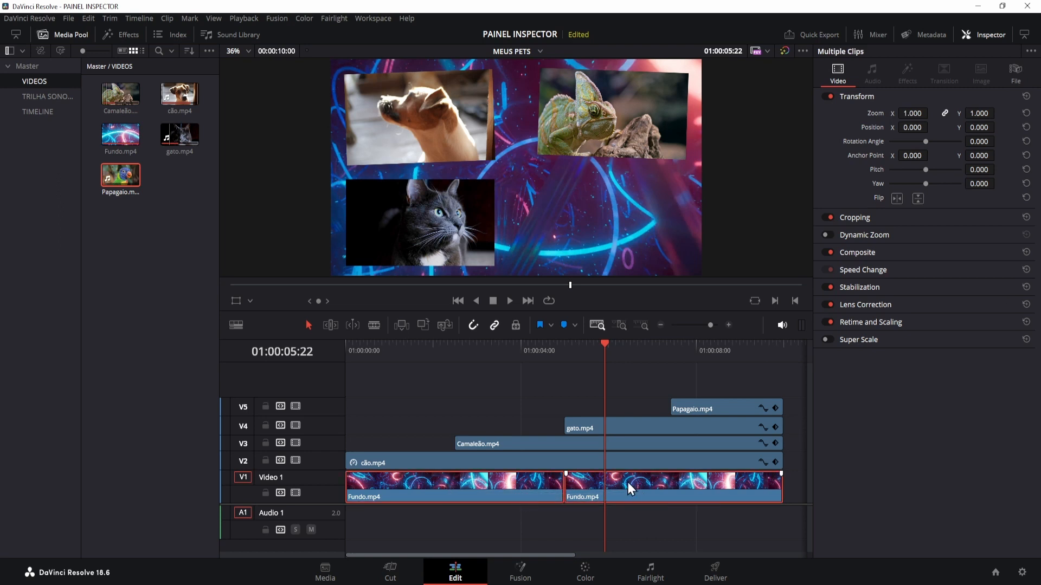
{"action": "left_click", "coordinate": [850, 97]}
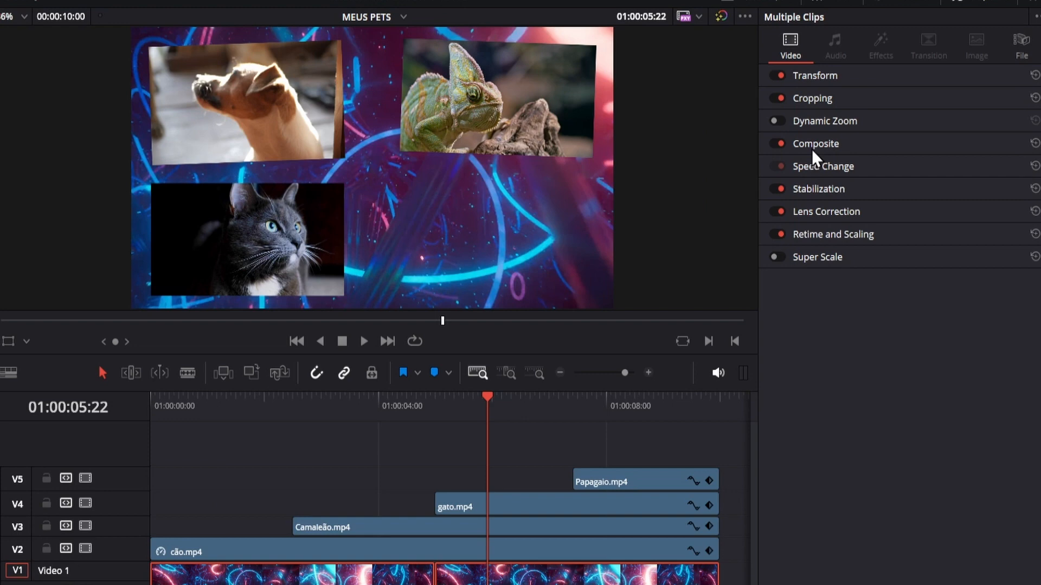
{"action": "left_click", "coordinate": [818, 144]}
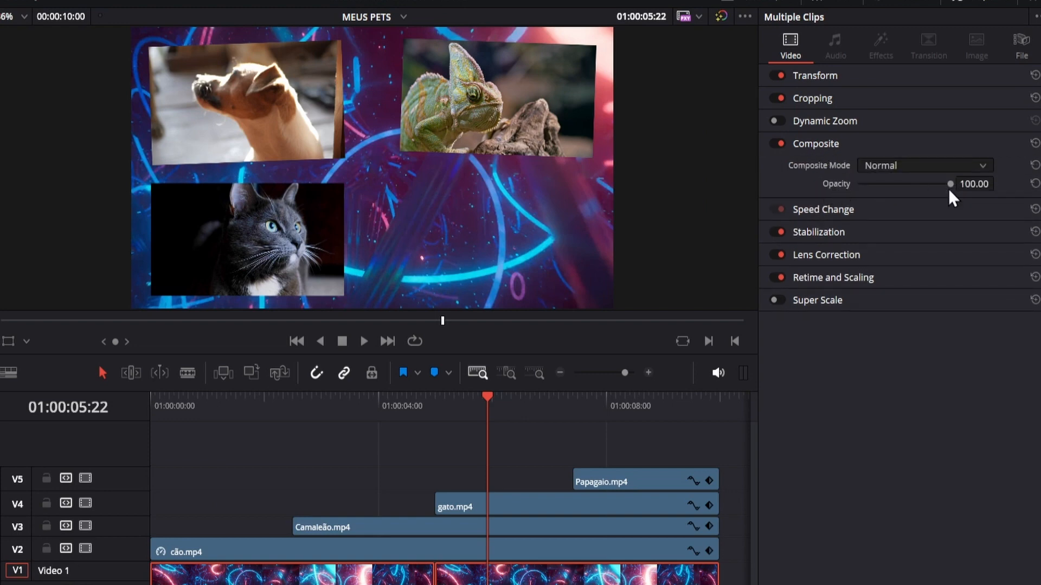
{"action": "left_click", "coordinate": [967, 185]}
{"action": "type", "text": "30"}
{"action": "key", "text": "Return"}
{"action": "left_click", "coordinate": [485, 397]}
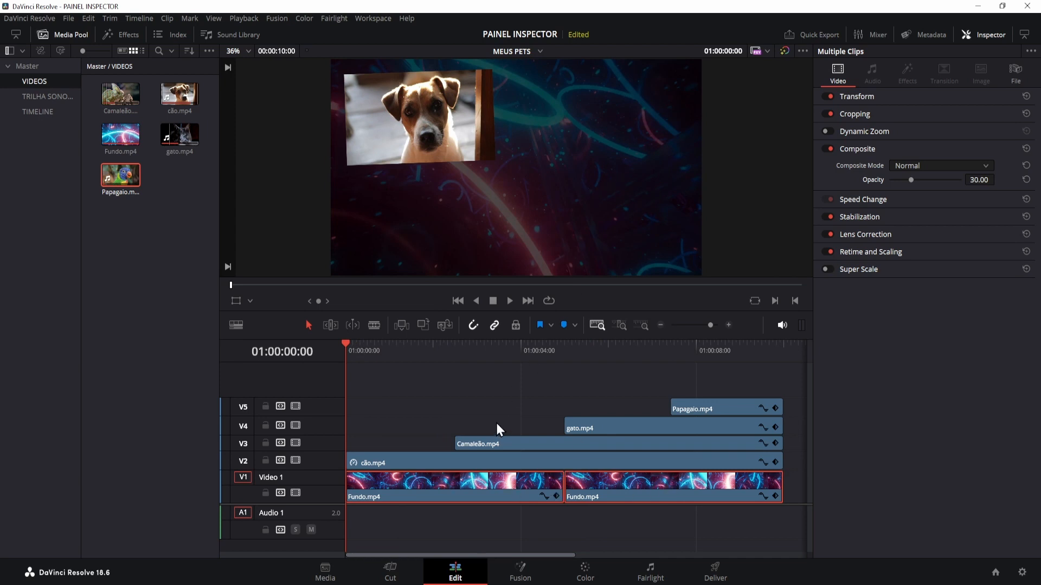
{"action": "key", "text": "space"}
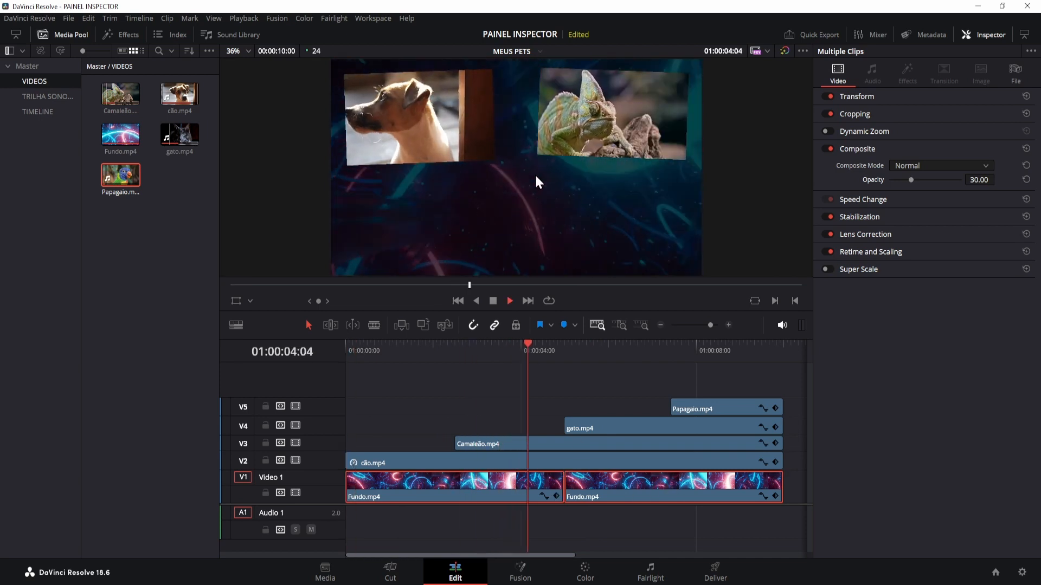